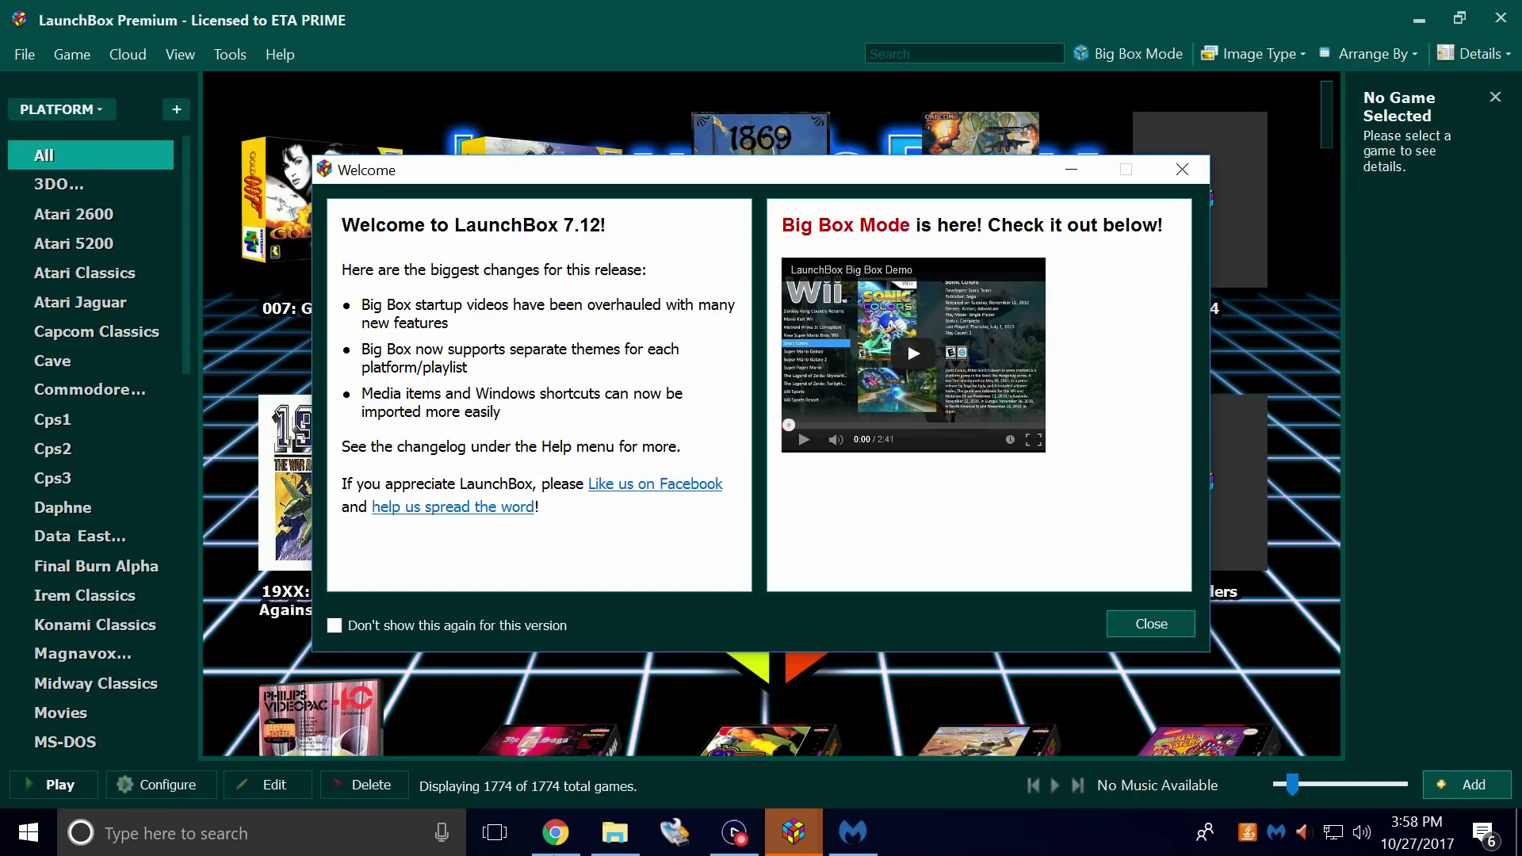
- Switch to File Explorer and open the Startup folder inside LaunchBox's Videos folder
left_click(614, 832)
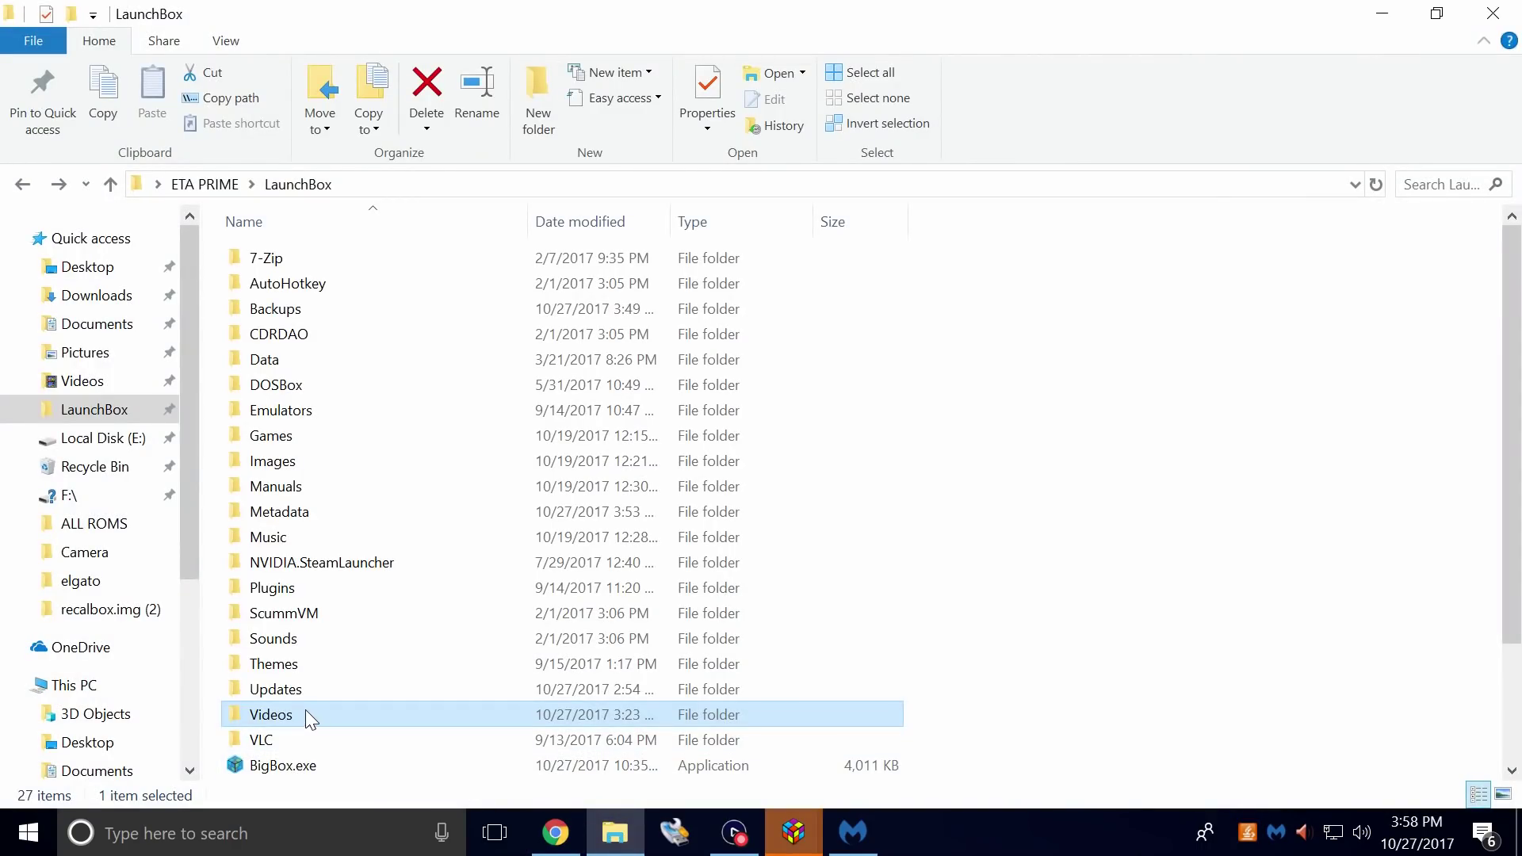
double_click(308, 715)
scroll(432, 572, "down", 12)
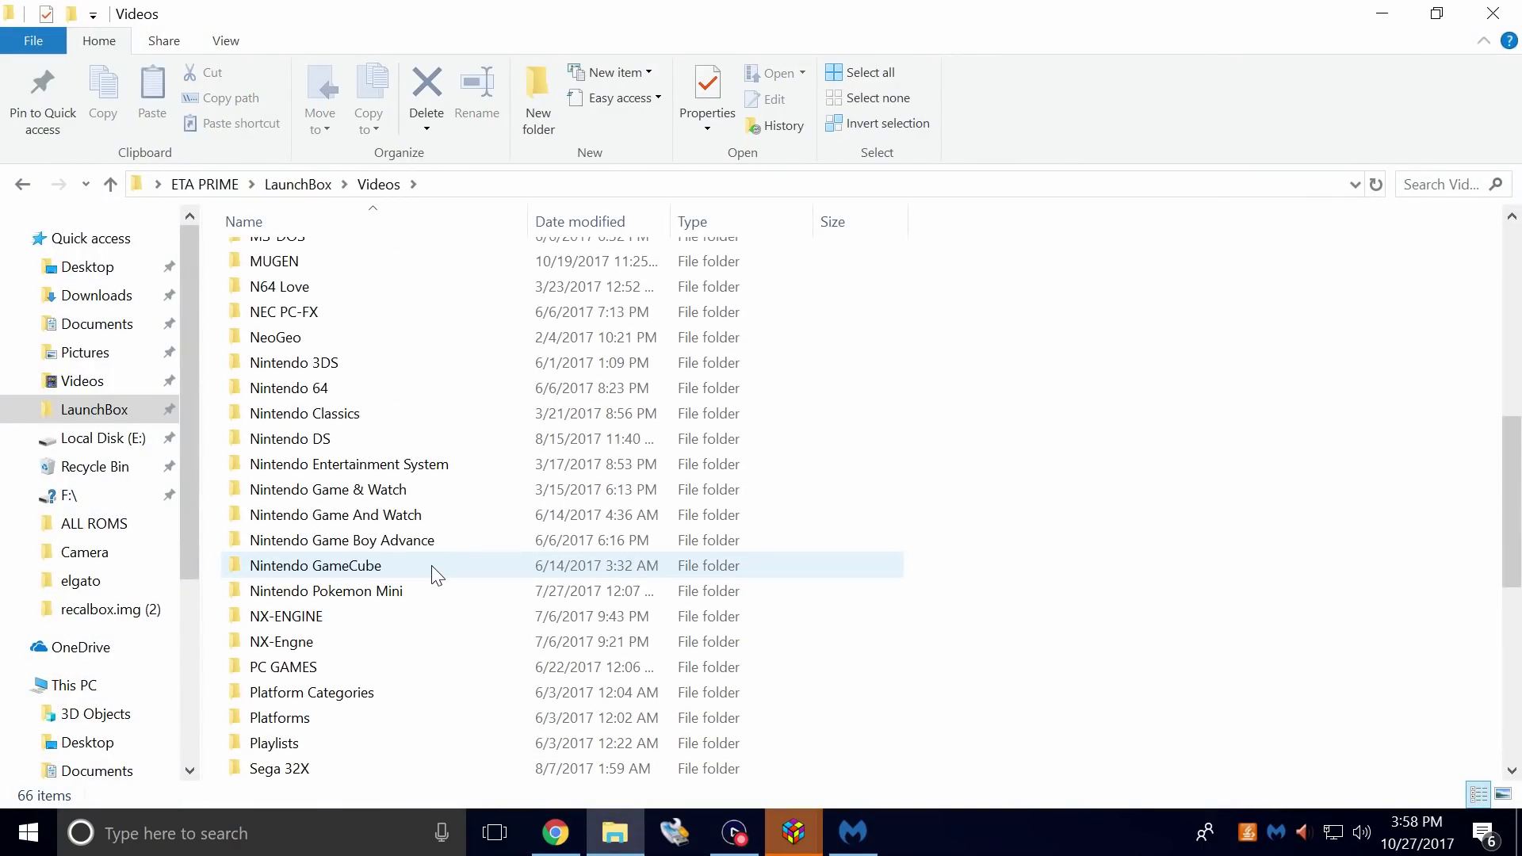
scroll(431, 582, "down", 3)
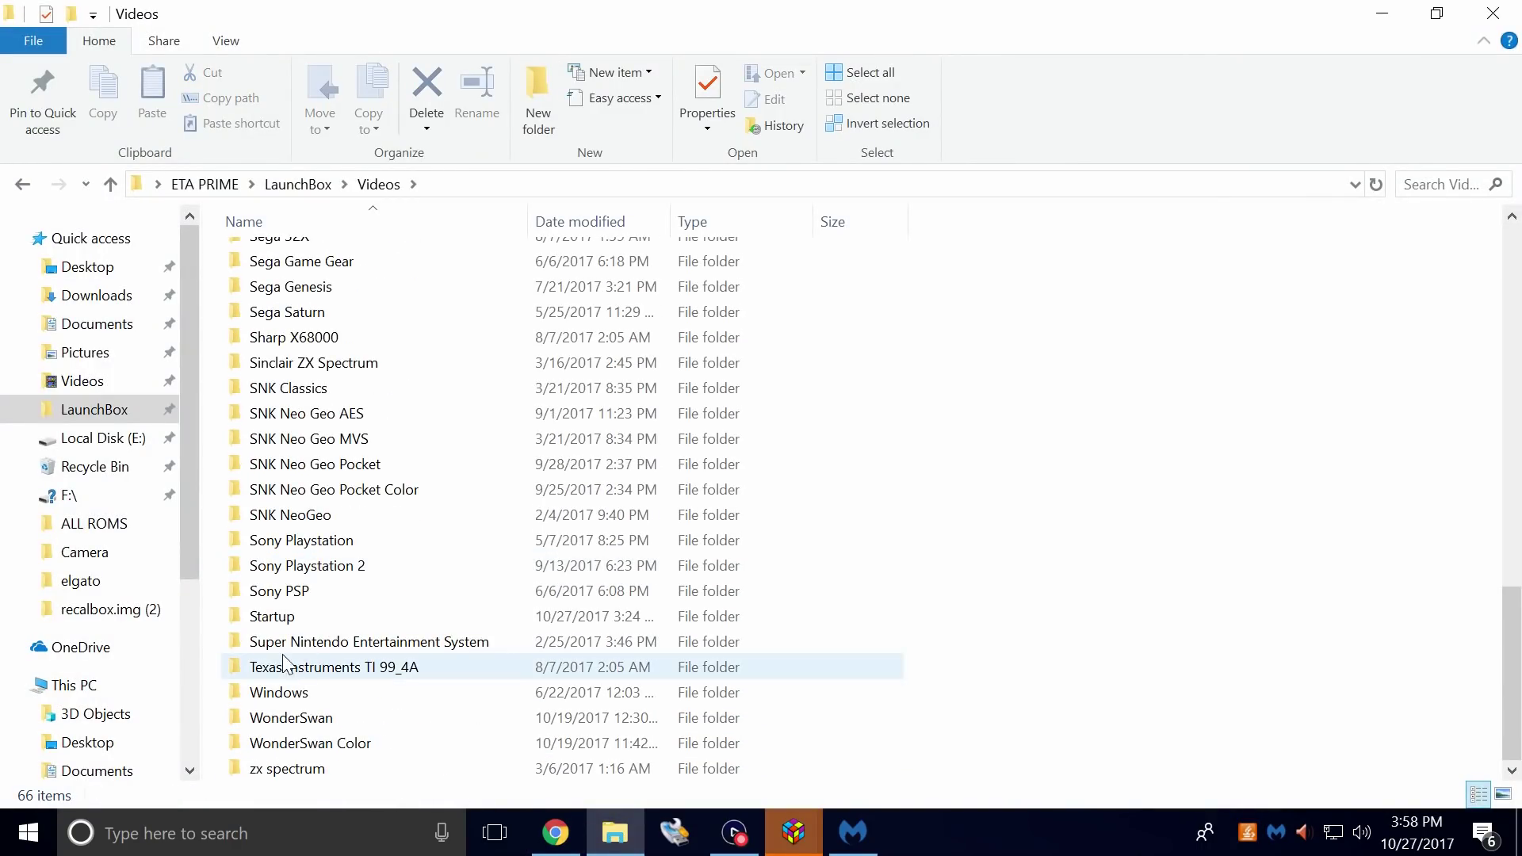
double_click(279, 617)
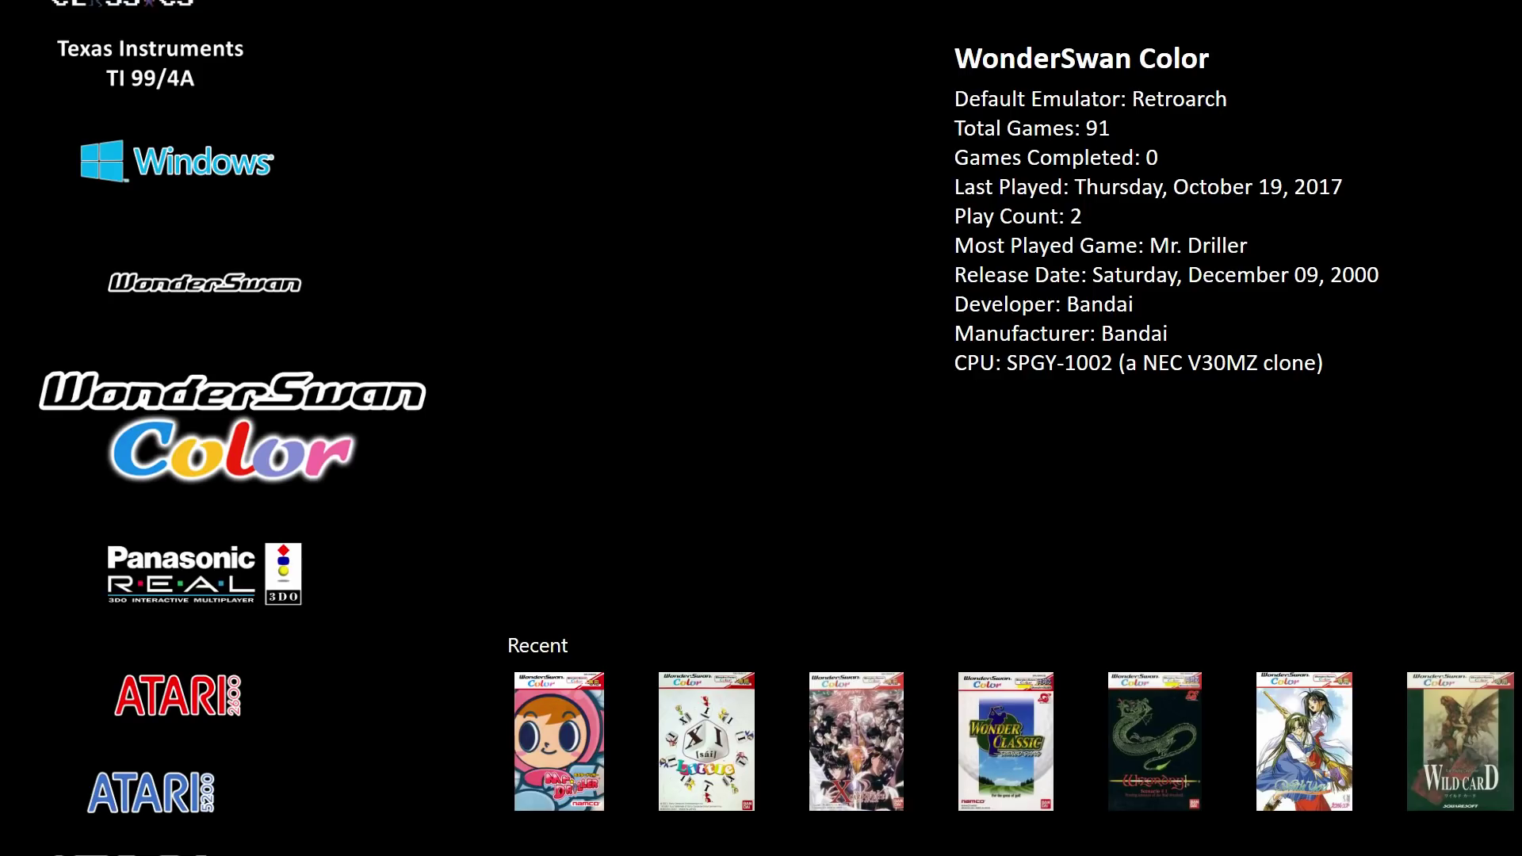
- Open the options in Big Box and enter the Keyboard Mappings list
key("Escape")
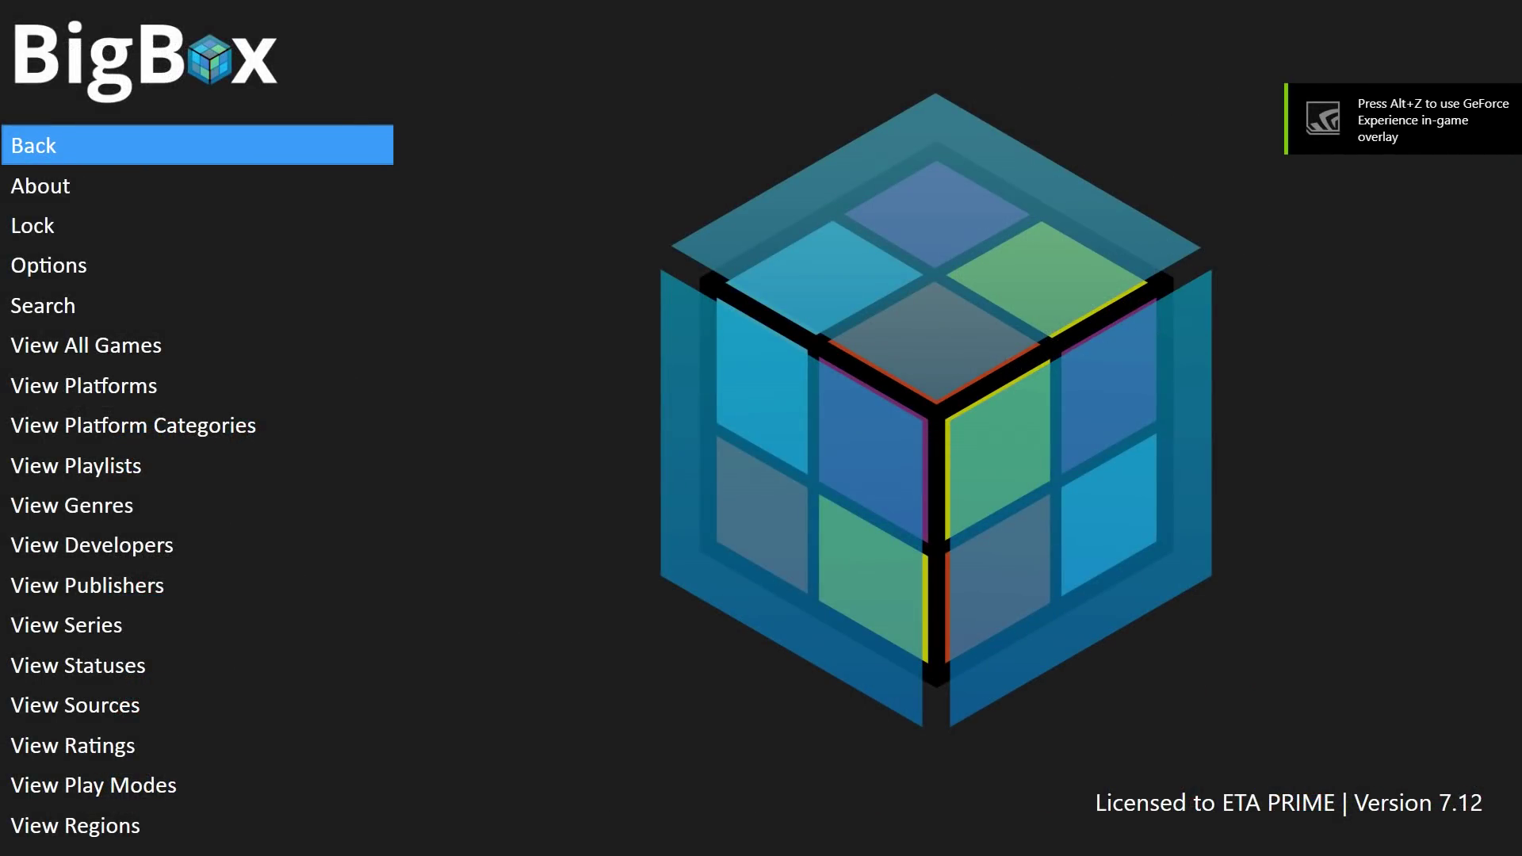
key("Down")
key("Down")
key("Down")
key("Return")
key("Down")
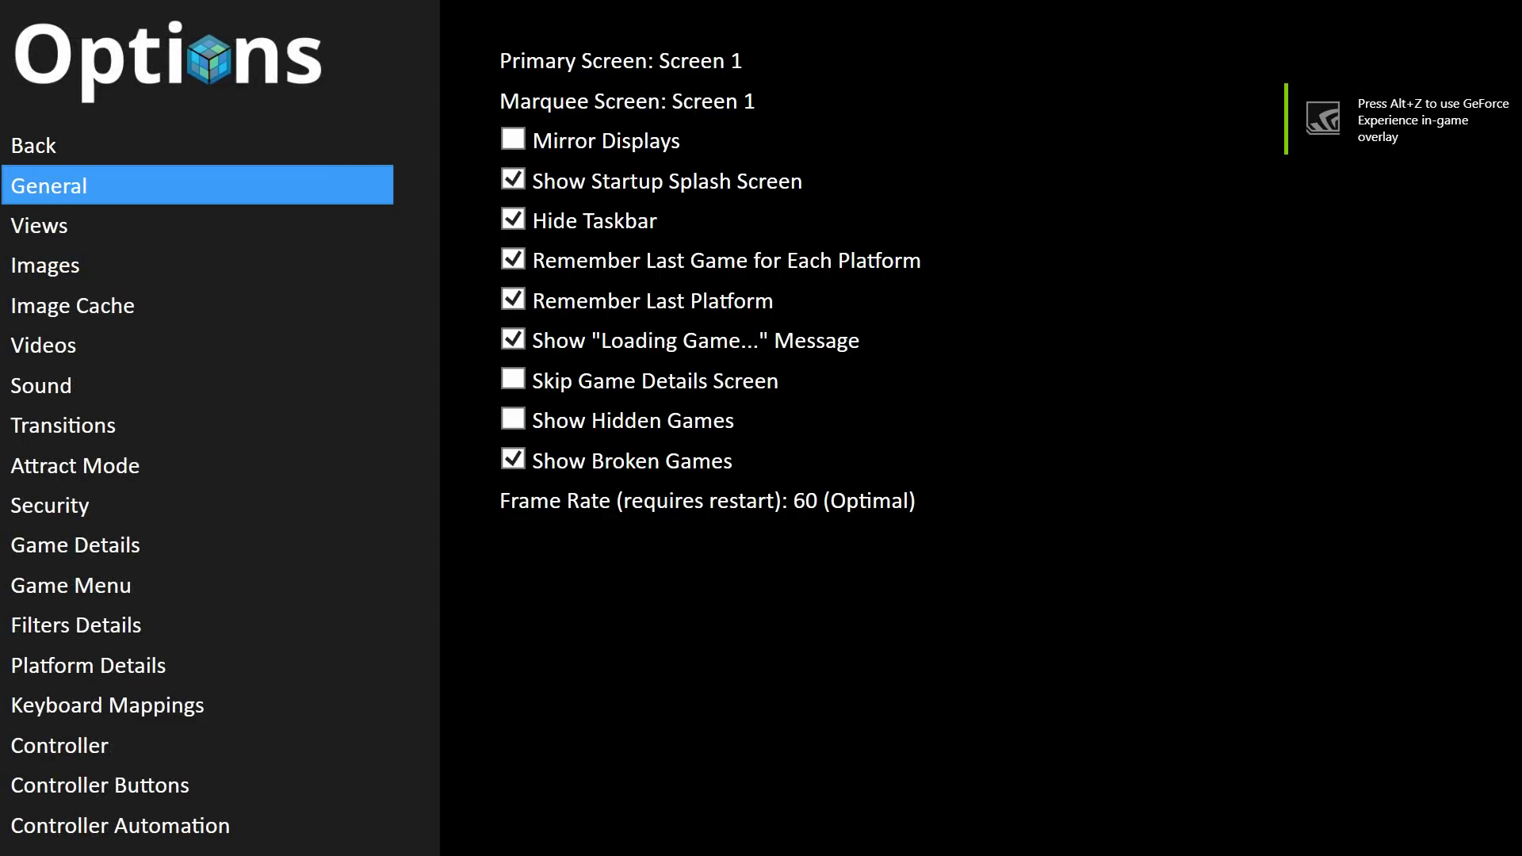
key("Down")
key("Down")
key("Down")
key("Down")
key("Down")
key("Down")
key("Down")
key("Down")
key("Down")
key("Down")
key("Down")
key("Down")
key("Down")
key("Right")
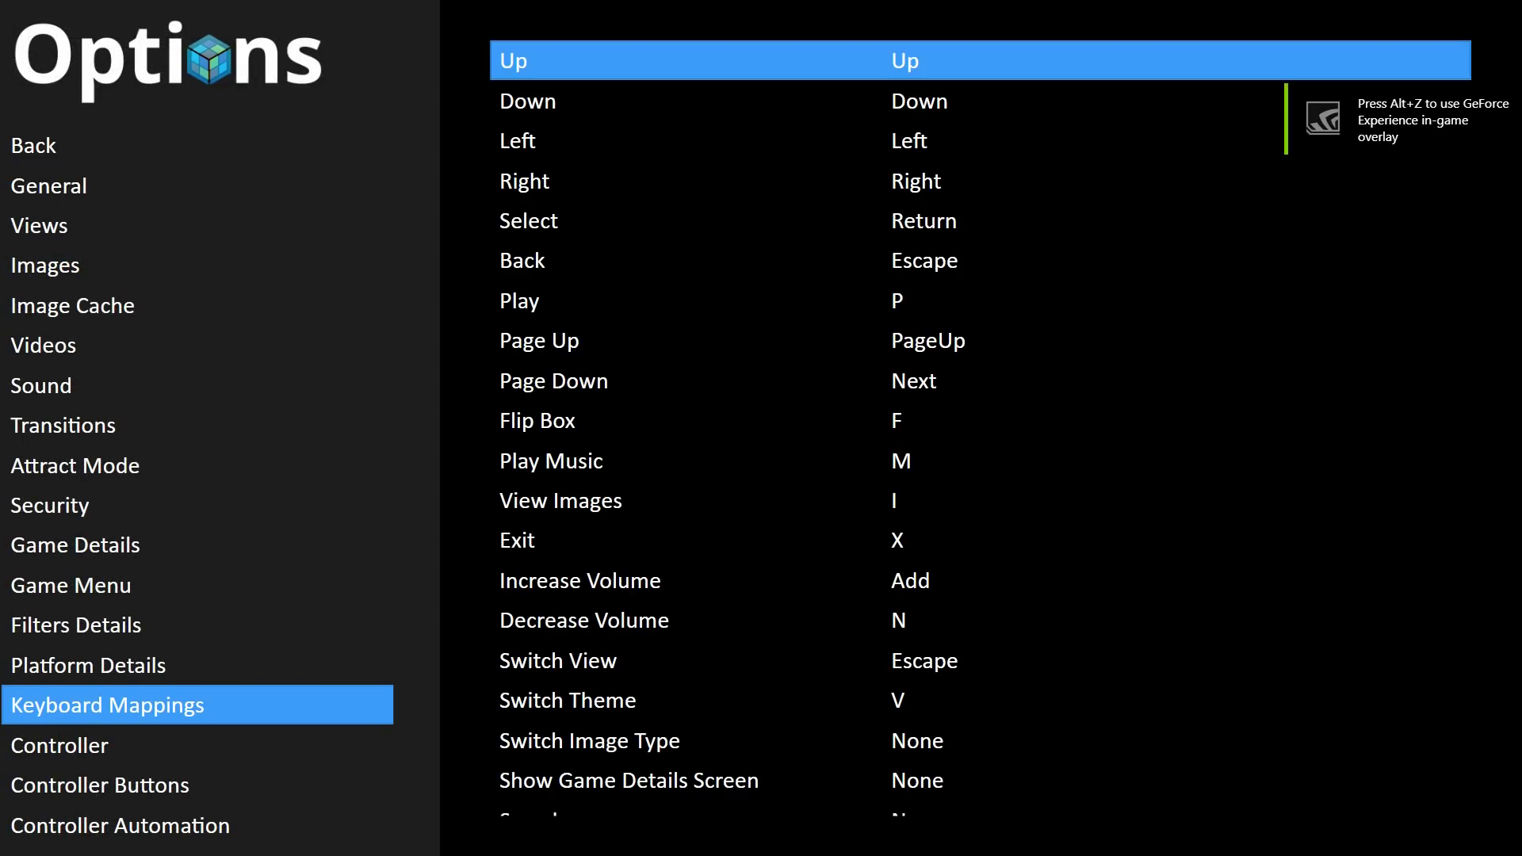
- Find the Switch Theme entry in the keyboard mappings and check its assigned key
key("Down")
key("Down")
key("Down")
key("Down")
key("Down")
key("Down")
key("Down")
key("Down")
key("Down")
key("Down")
key("Down")
key("Down")
key("Down")
key("Down")
key("Down")
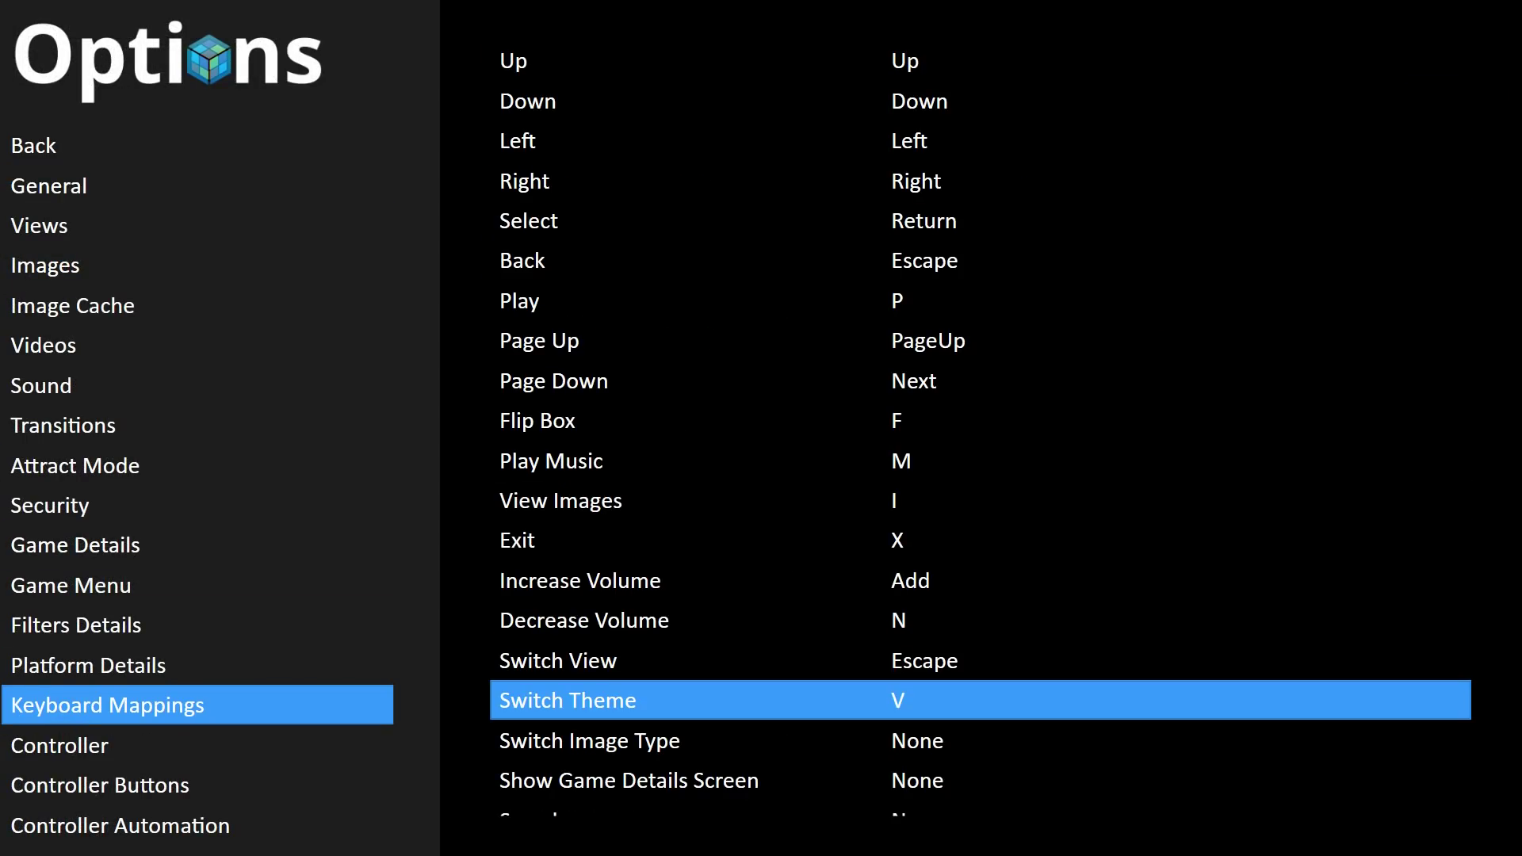
- Check the Switch Theme assignment in the Controller Buttons options, leave it as is, and exit the options
key("Left")
key("Down")
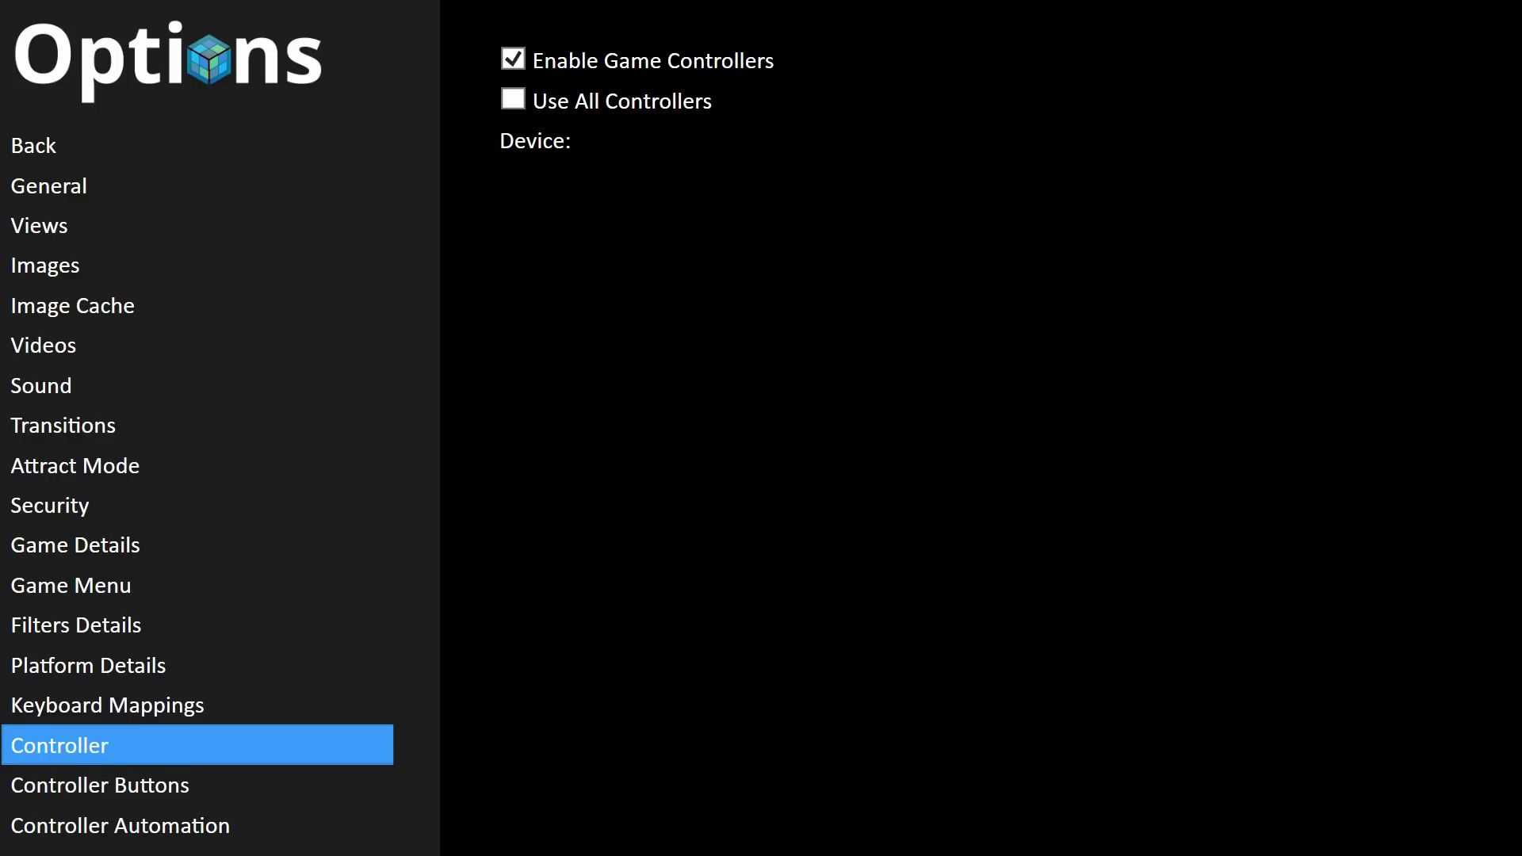
key("Down")
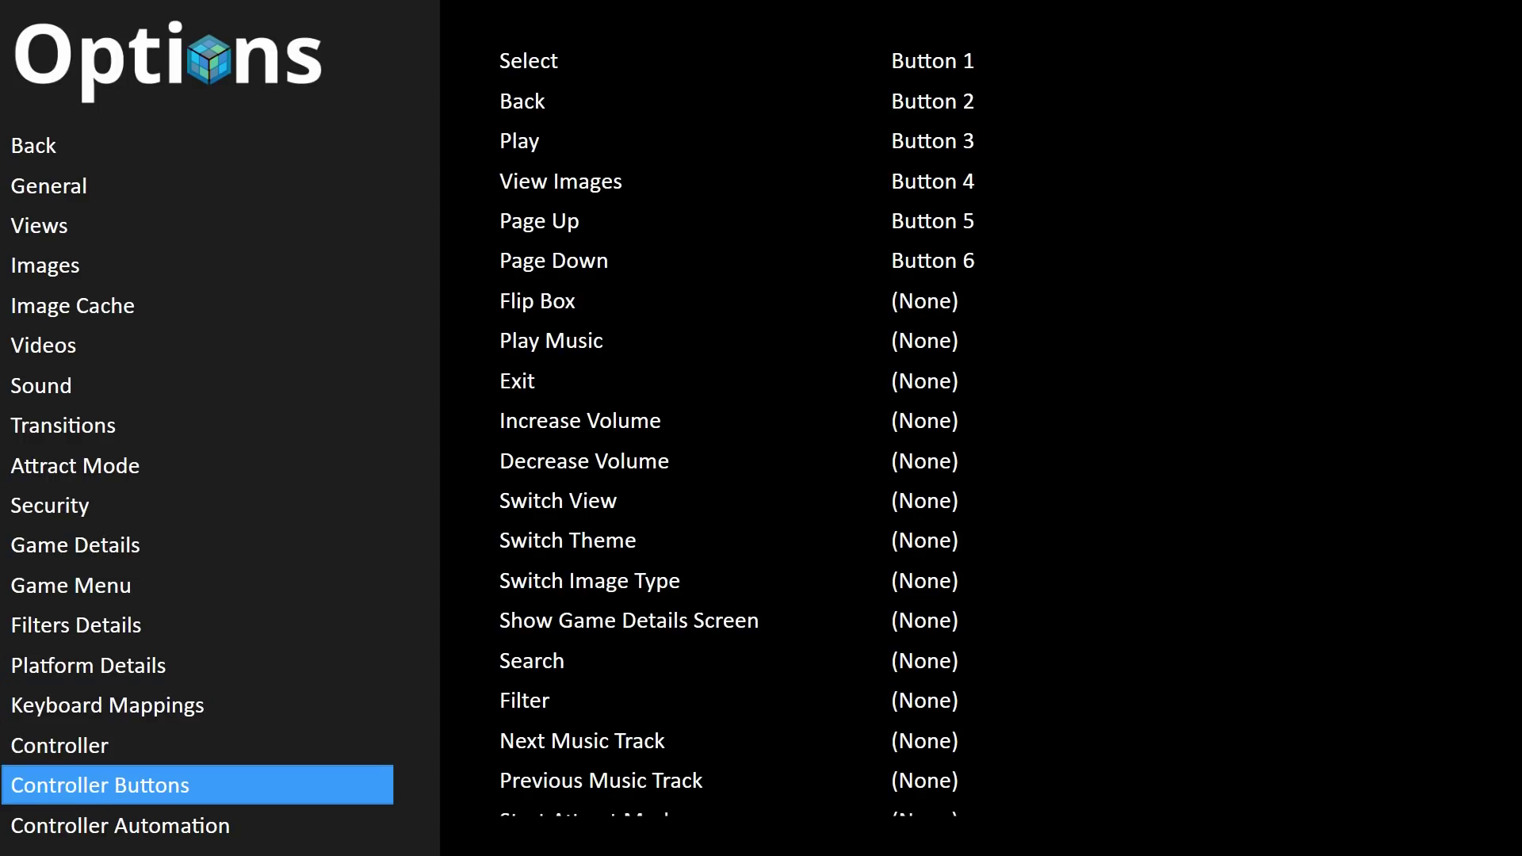
key("Right")
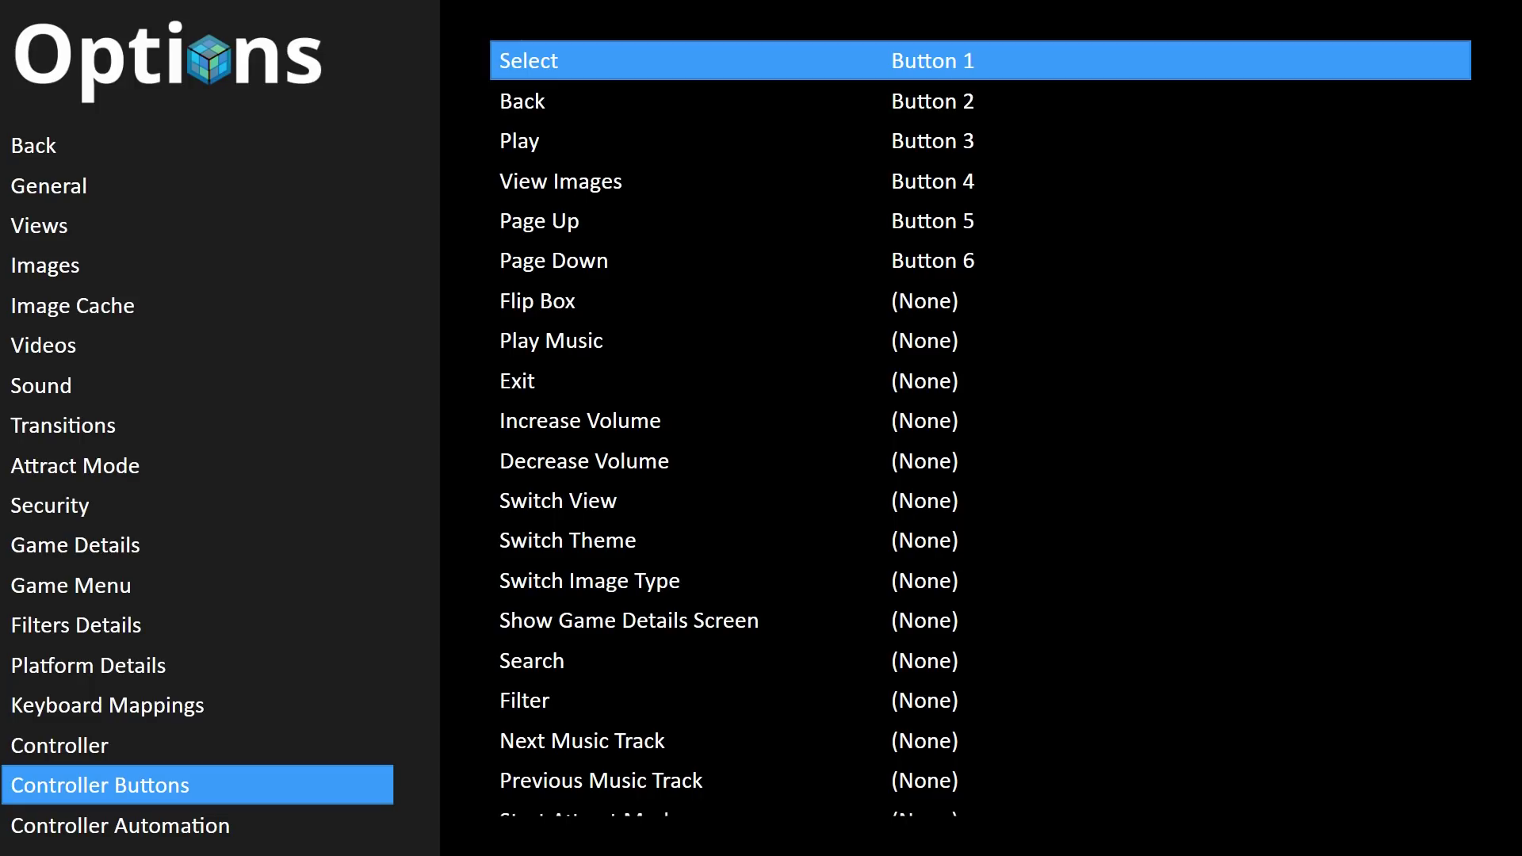
key("Down")
key("Down")
key("Down")
key("Down")
key("Down")
key("Down")
key("Down")
key("Down")
key("Down")
key("Down")
key("Down")
key("Down")
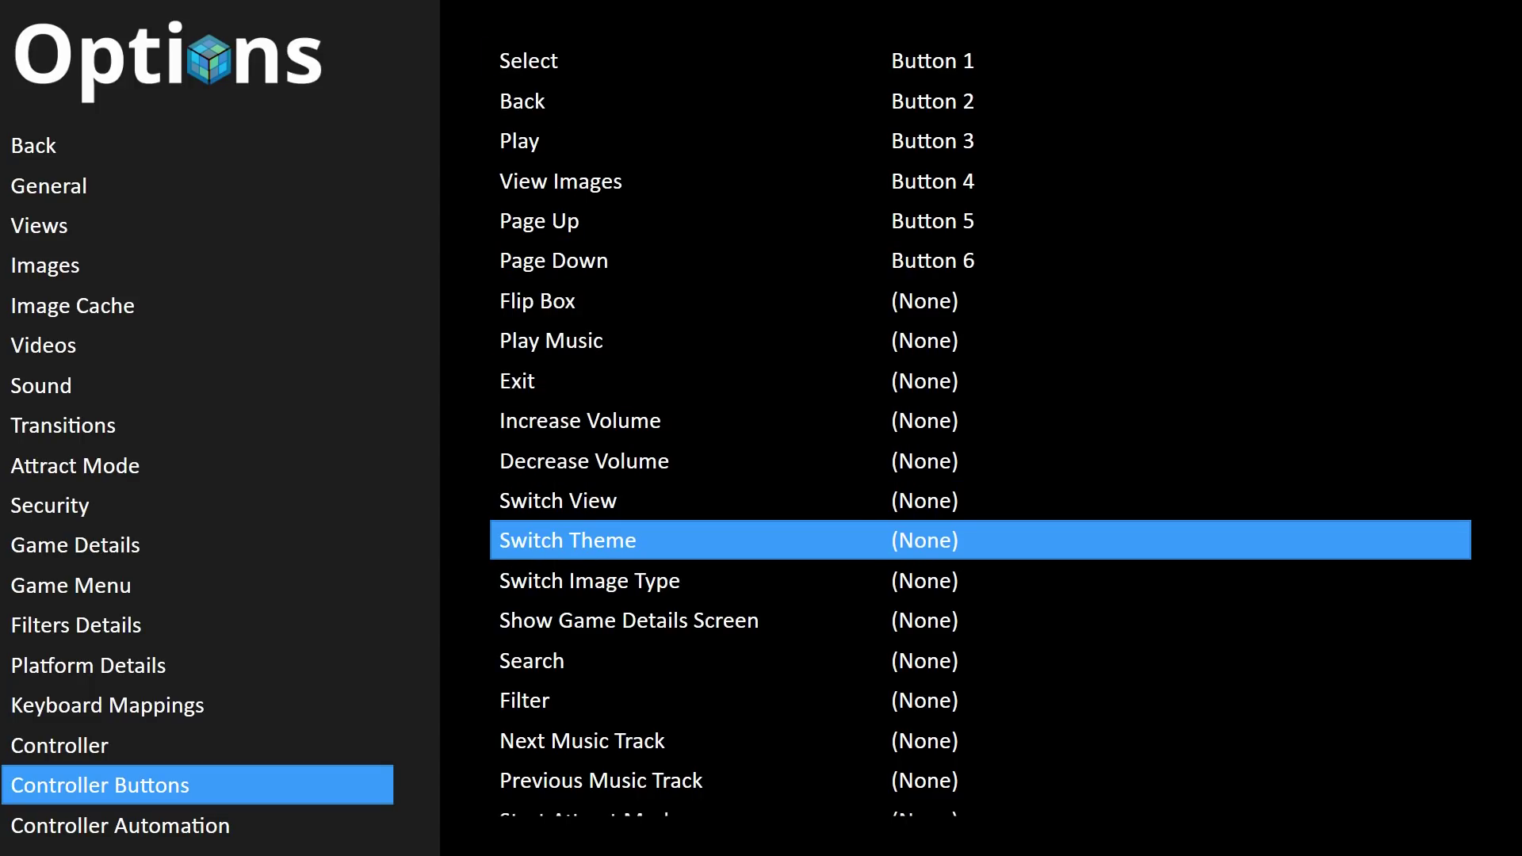
key("Return")
key("Escape")
key("Escape")
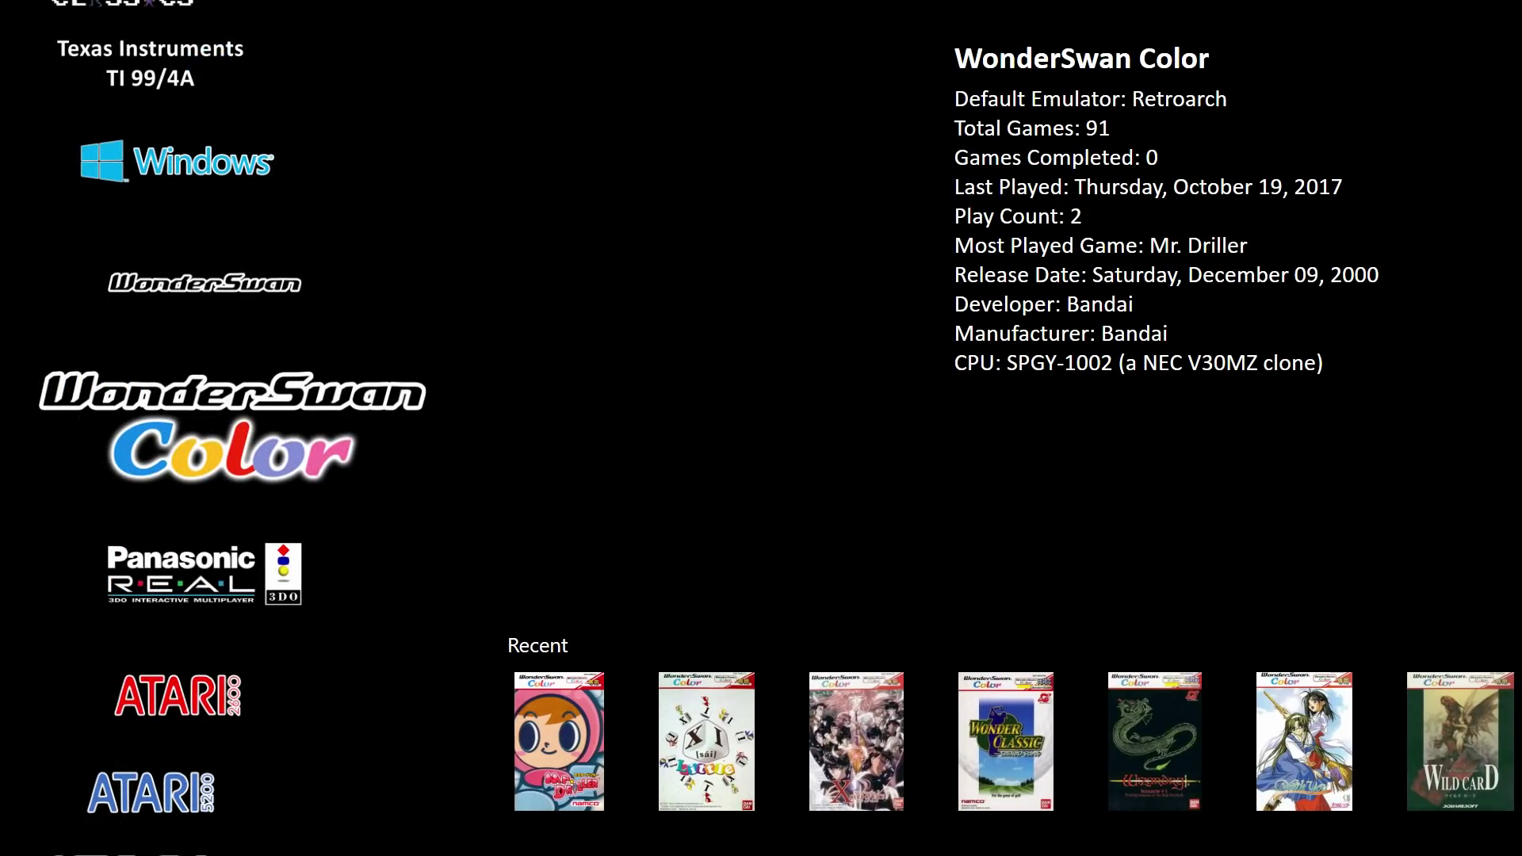
- Open the WonderSwan Color game list and switch that platform's theme to Blade Runner
key("Return")
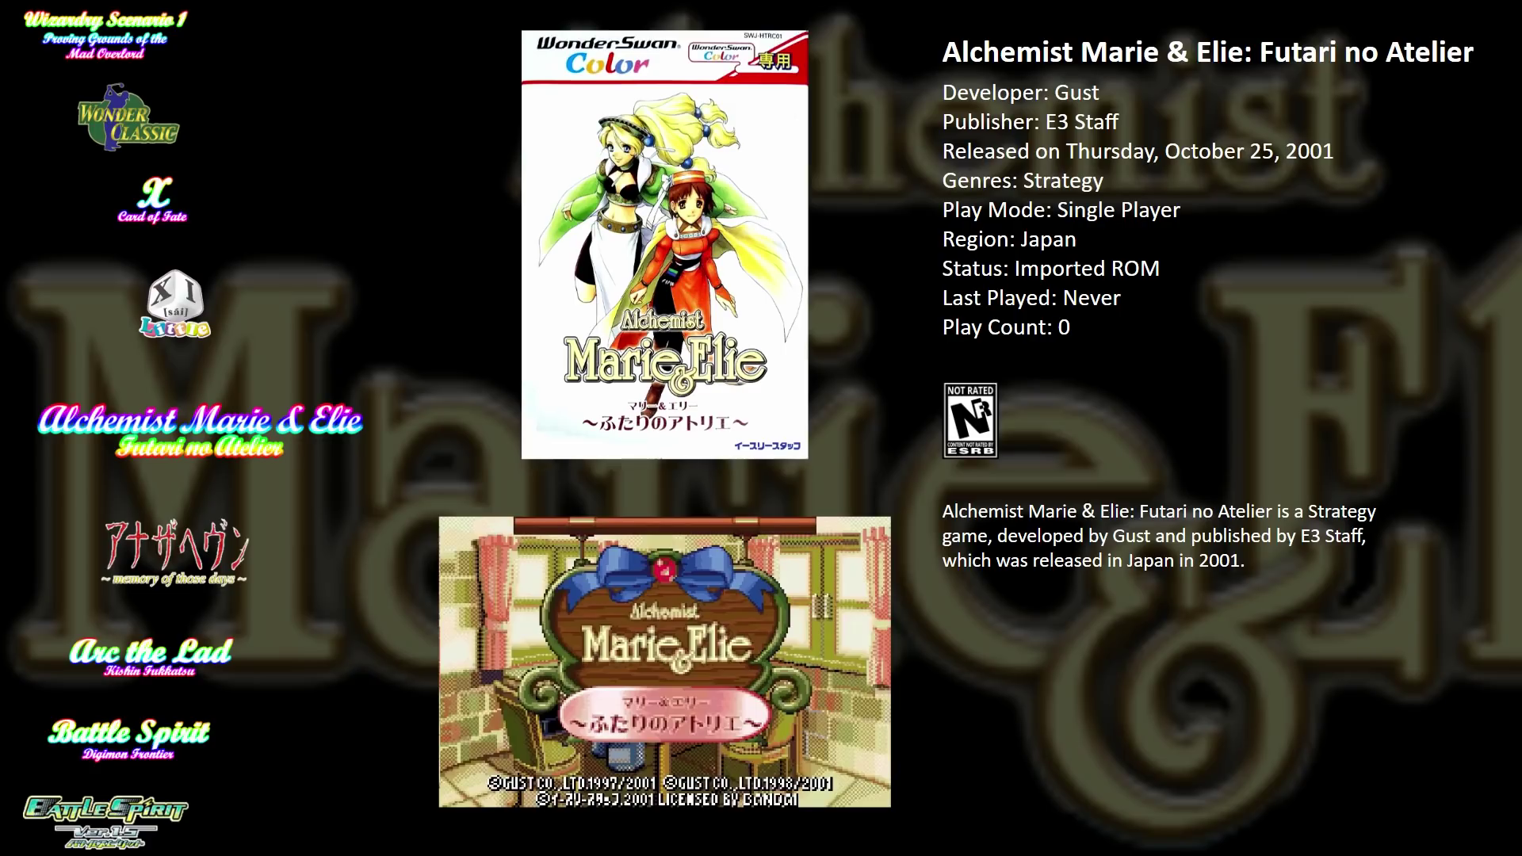
key("t")
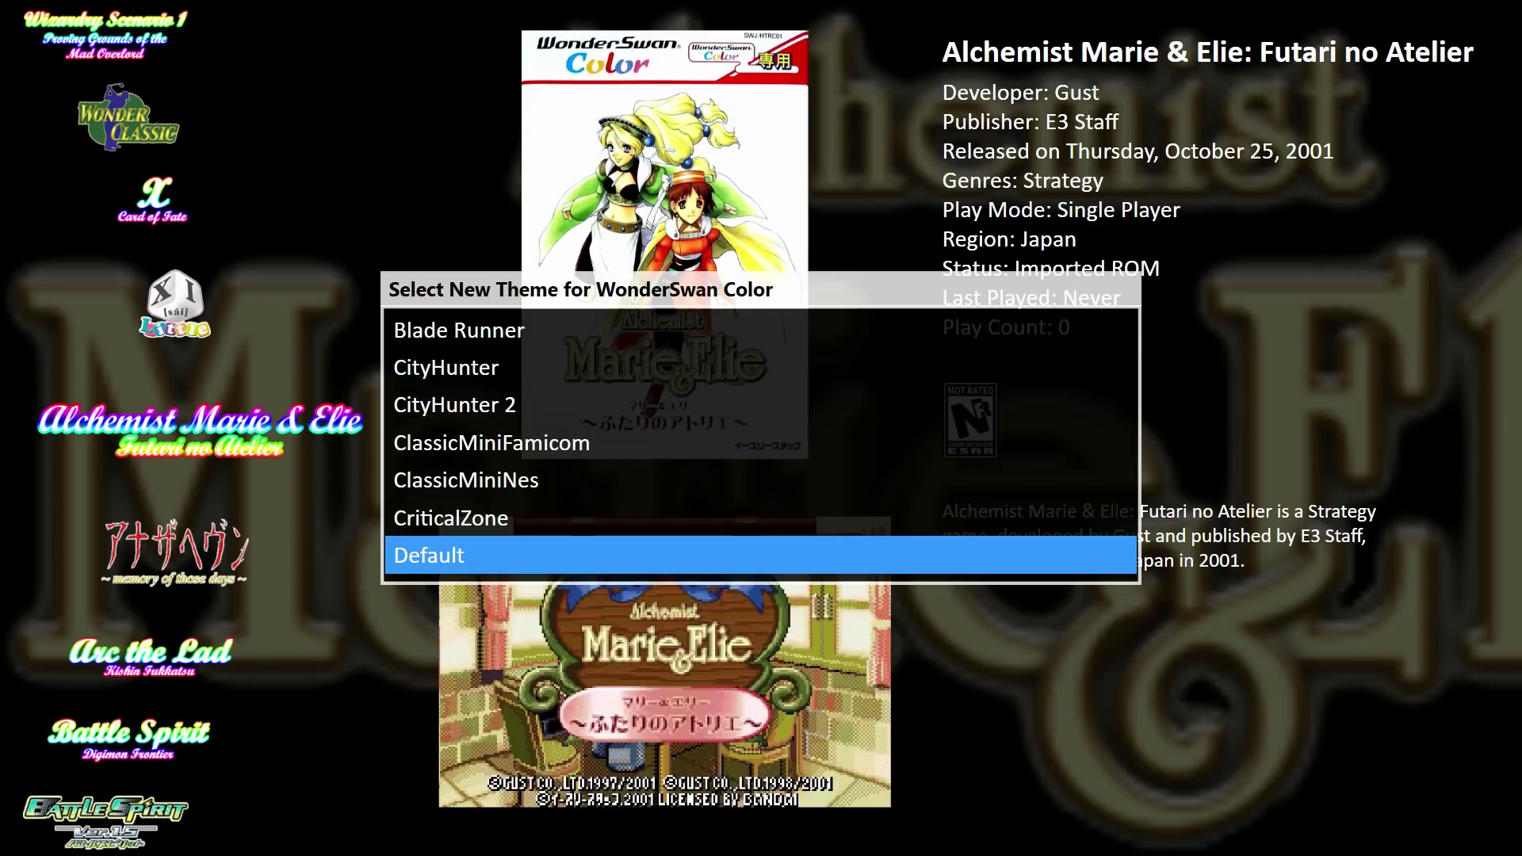
key("Up")
key("Up")
key("Up")
key("Up")
key("Up")
key("Up")
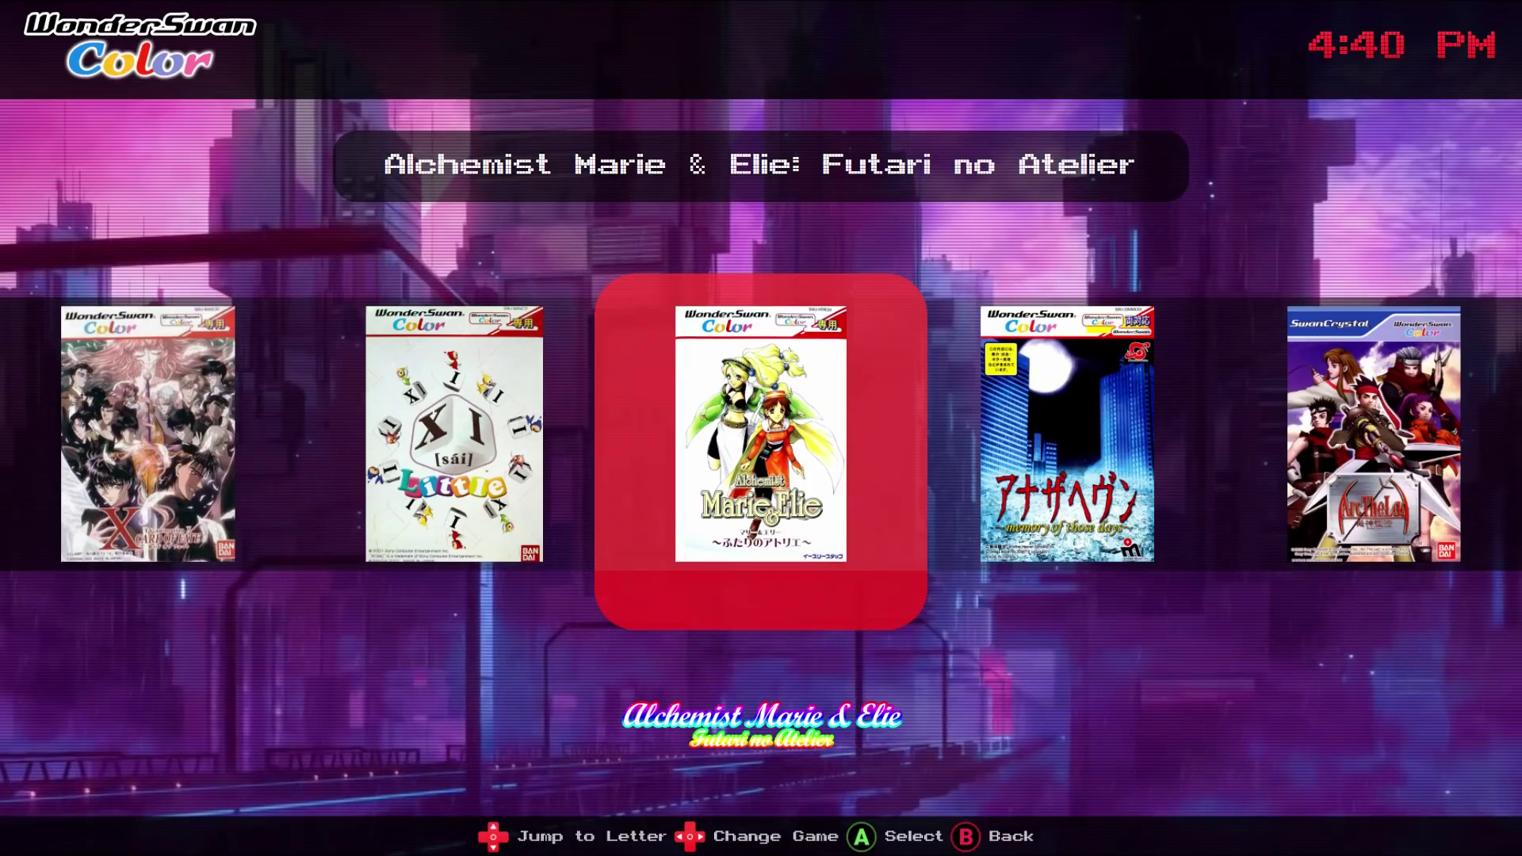
- Browse the WonderSwan Color games forward to Battle Spirit: Digimon Tamers Ver 1.5 and return to the platform list
key("Right")
key("Right")
key("Right")
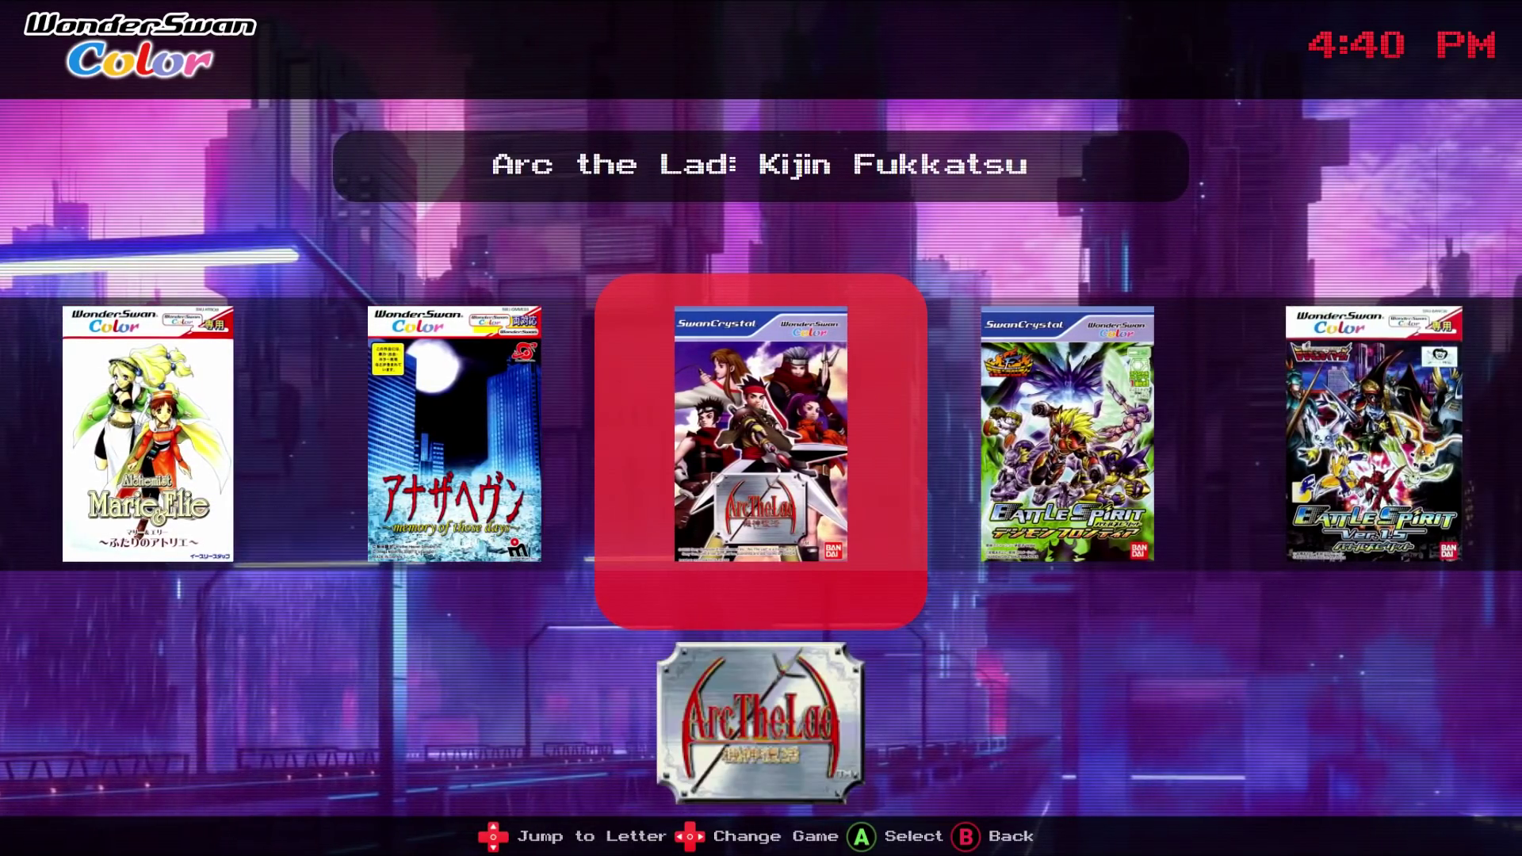
key("Right")
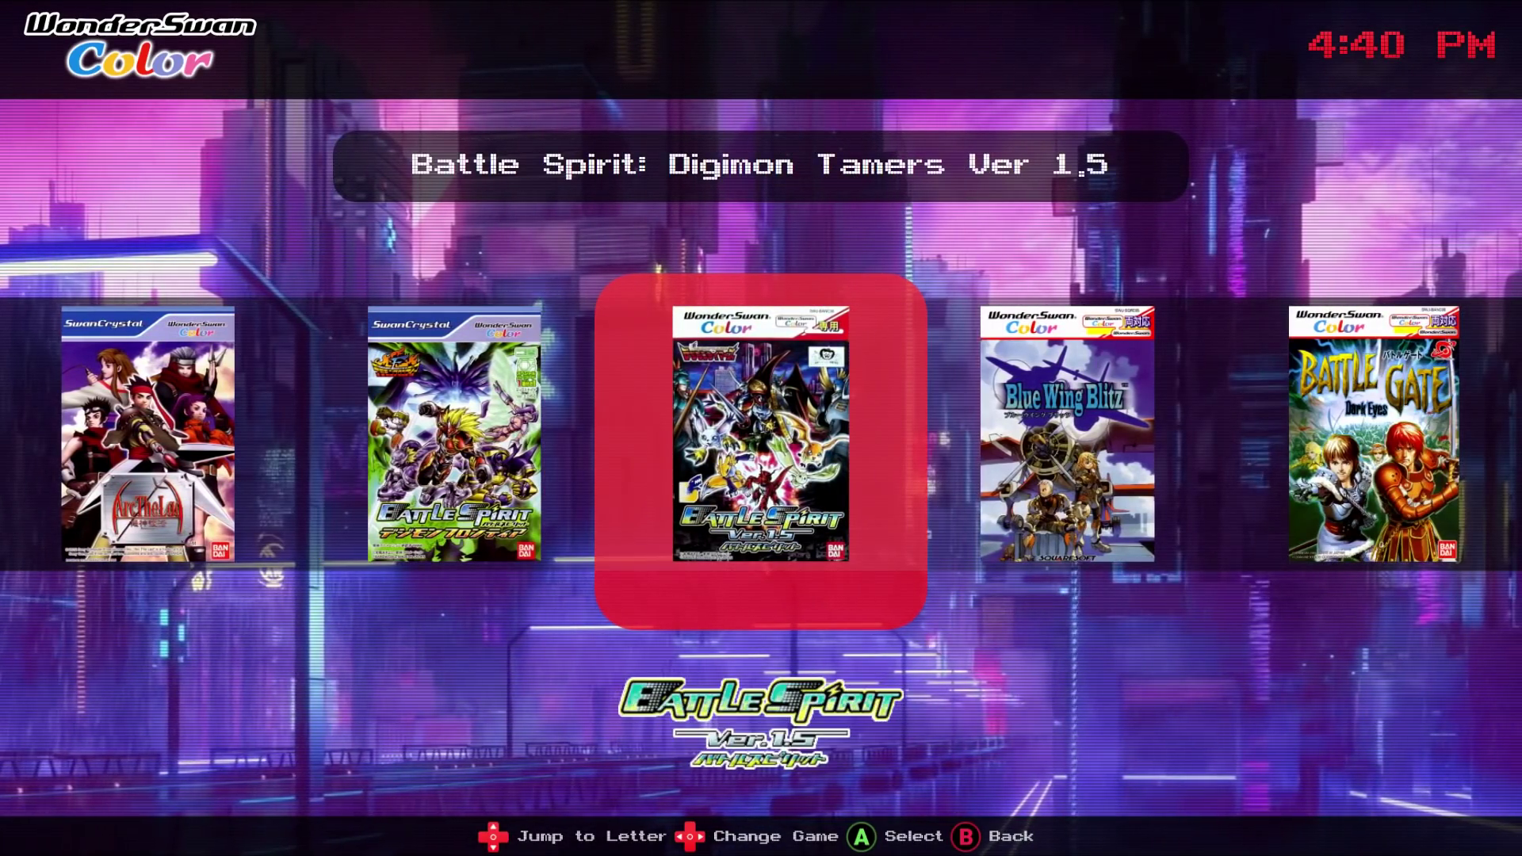
key("Escape")
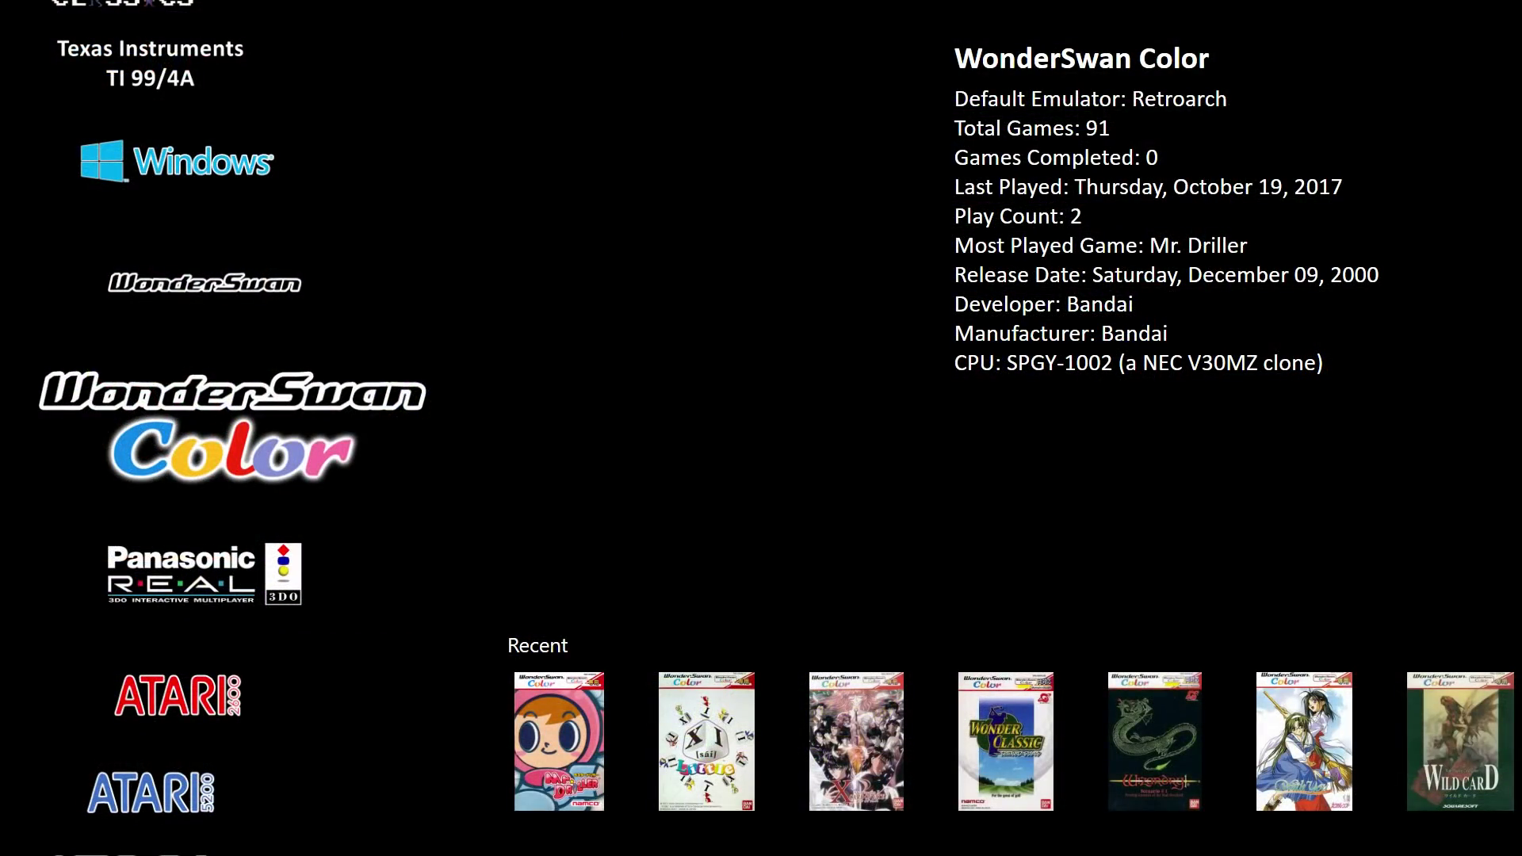
- Open the Super Nintendo Entertainment System game list and switch that platform's theme to ClassicMiniNes
key("Up")
key("Up")
key("Up")
key("Up")
key("Up")
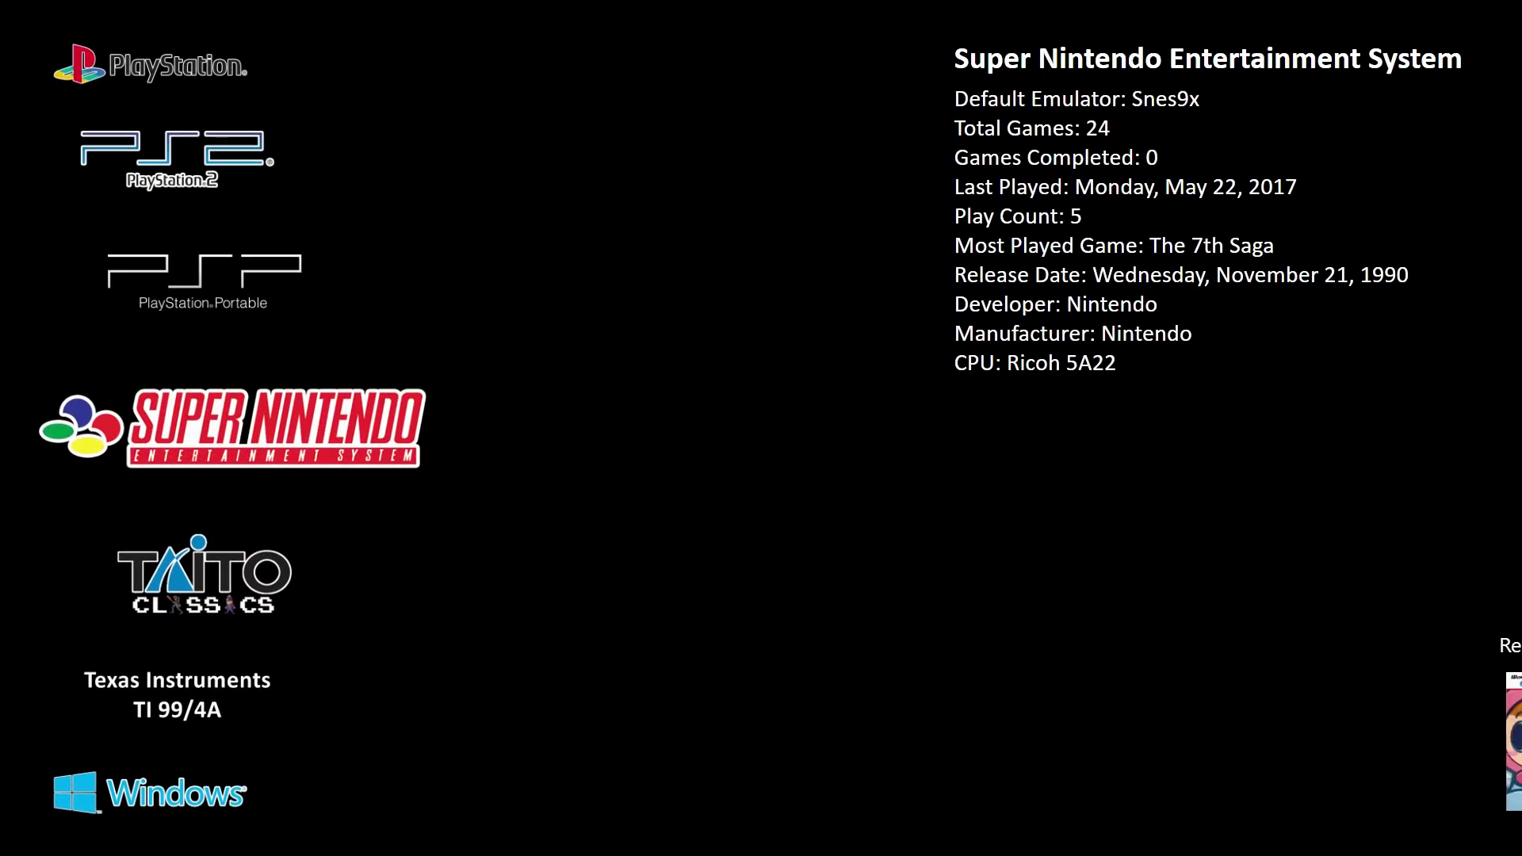
key("Return")
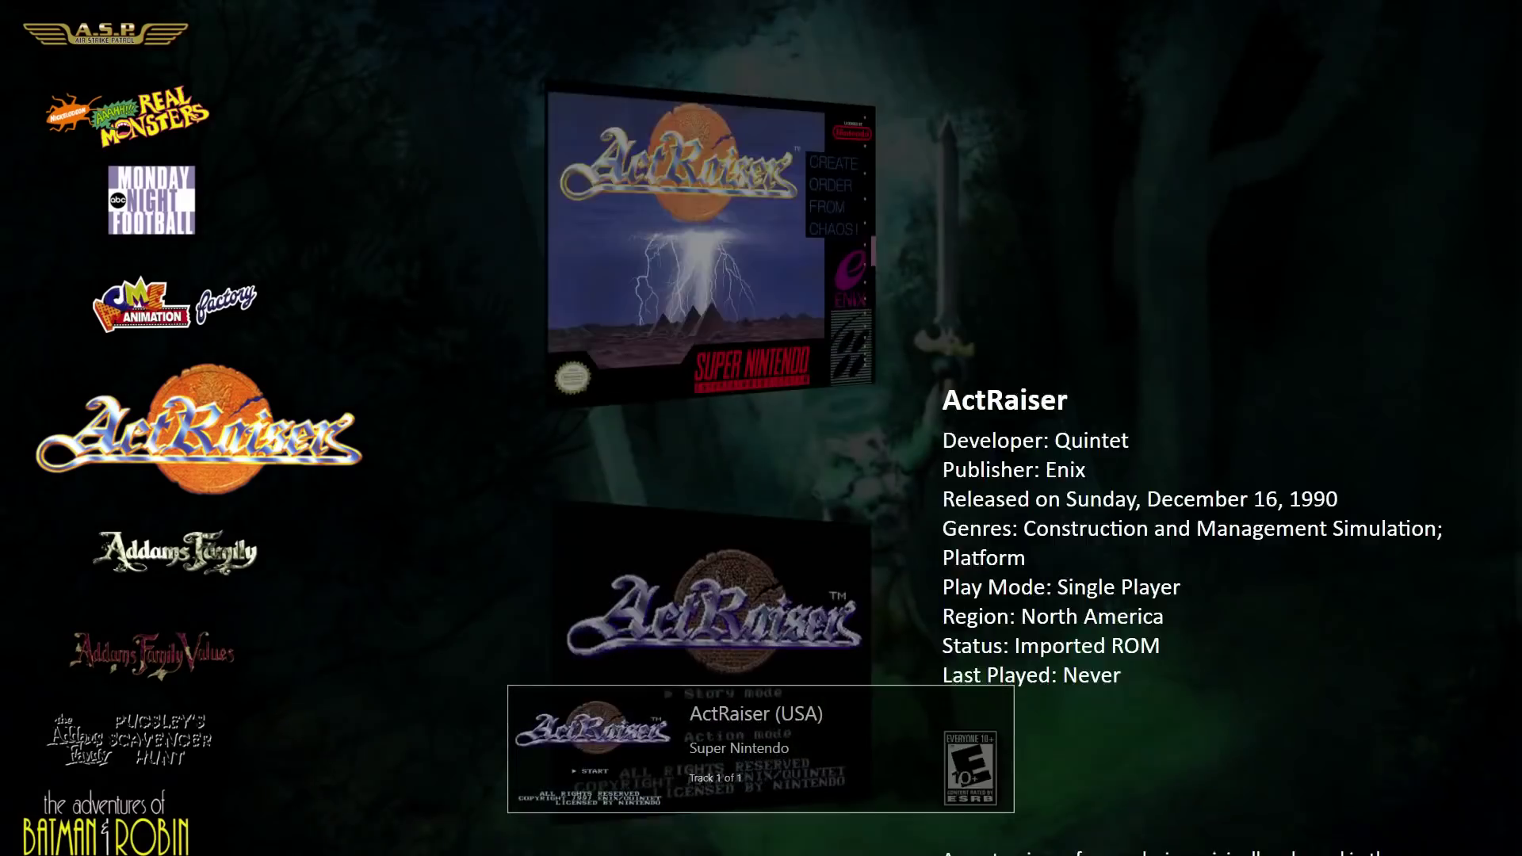
key("t")
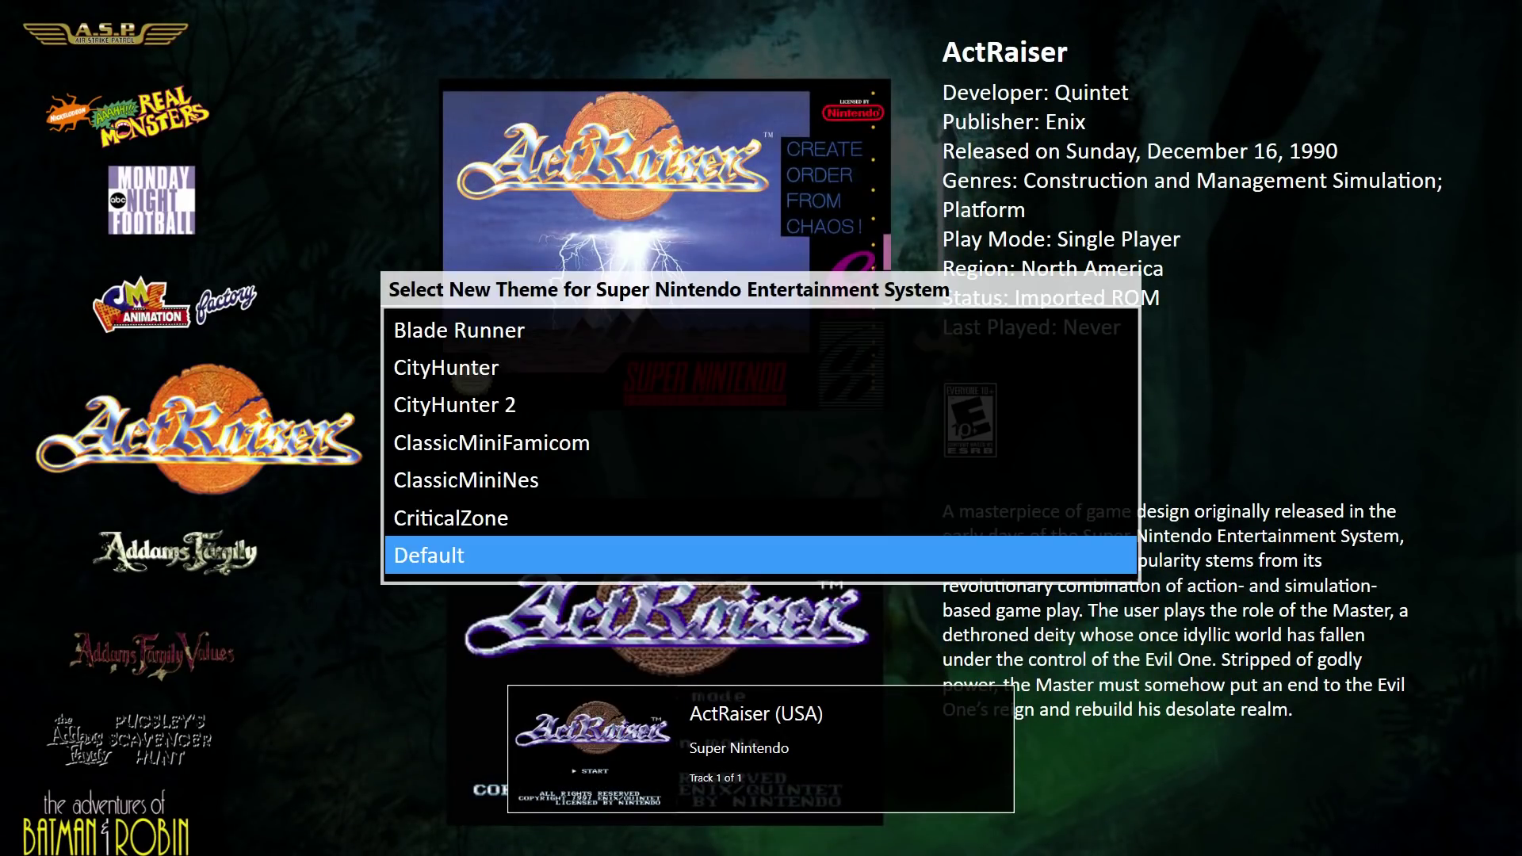
key("Up")
key("Up")
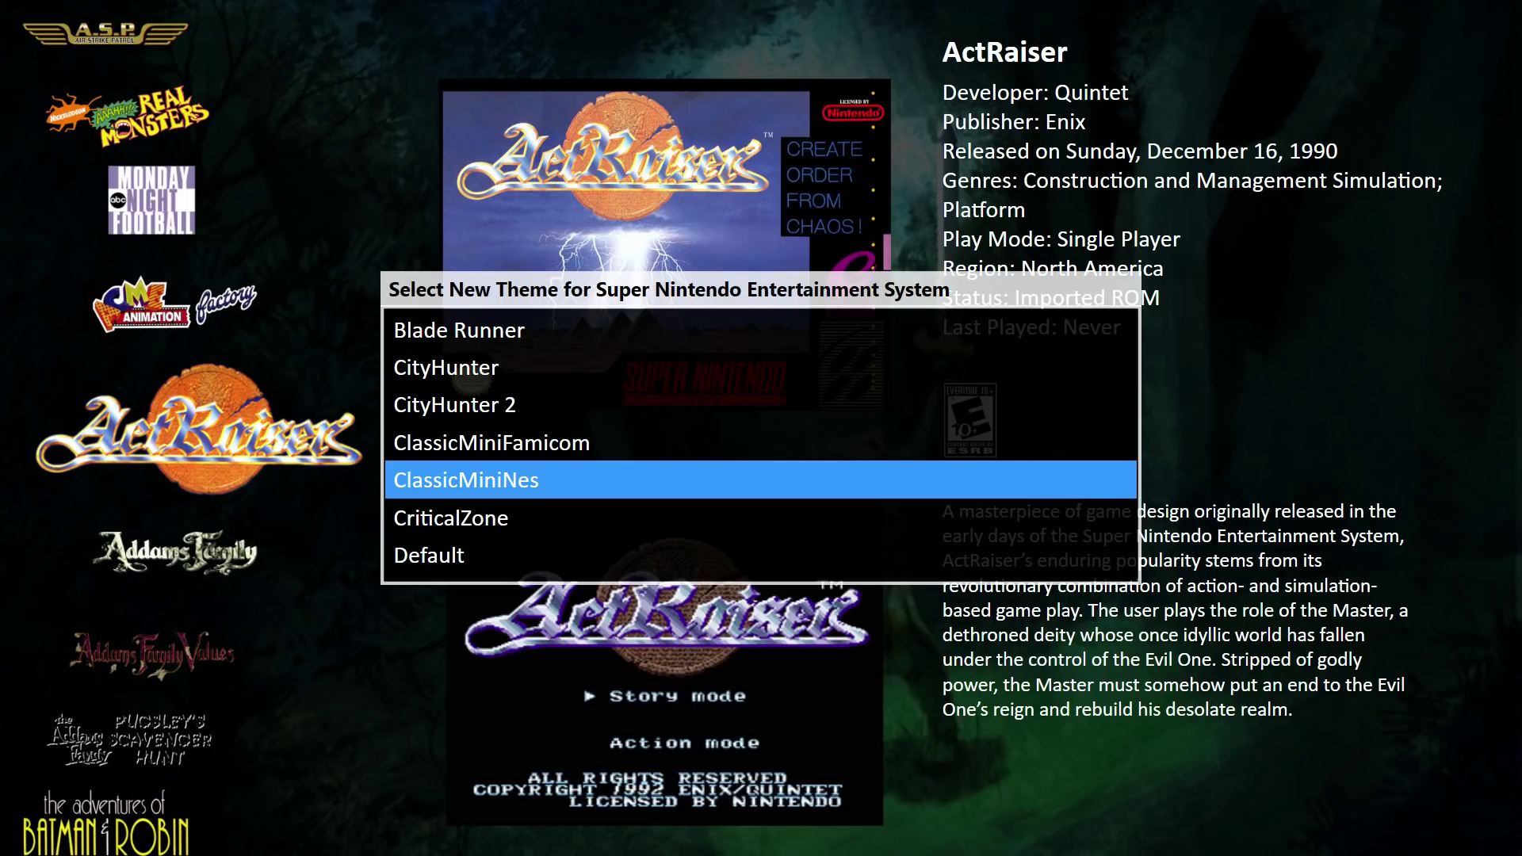
key("Return")
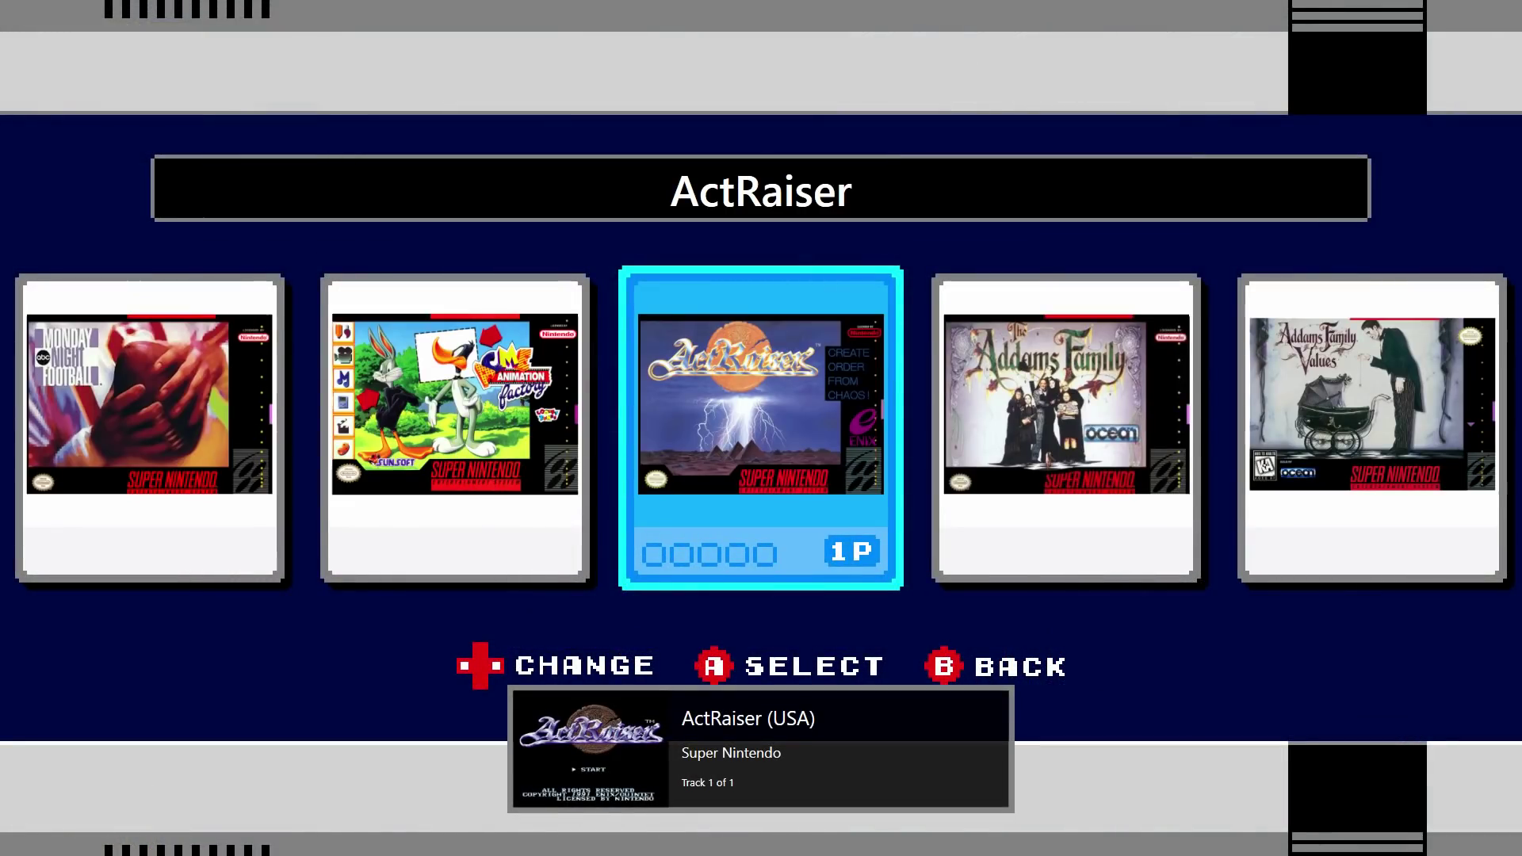
- Browse the Super Nintendo games forward to The Adventures of Batman & Robin and return to the platform list
key("Right")
key("Right")
key("Right")
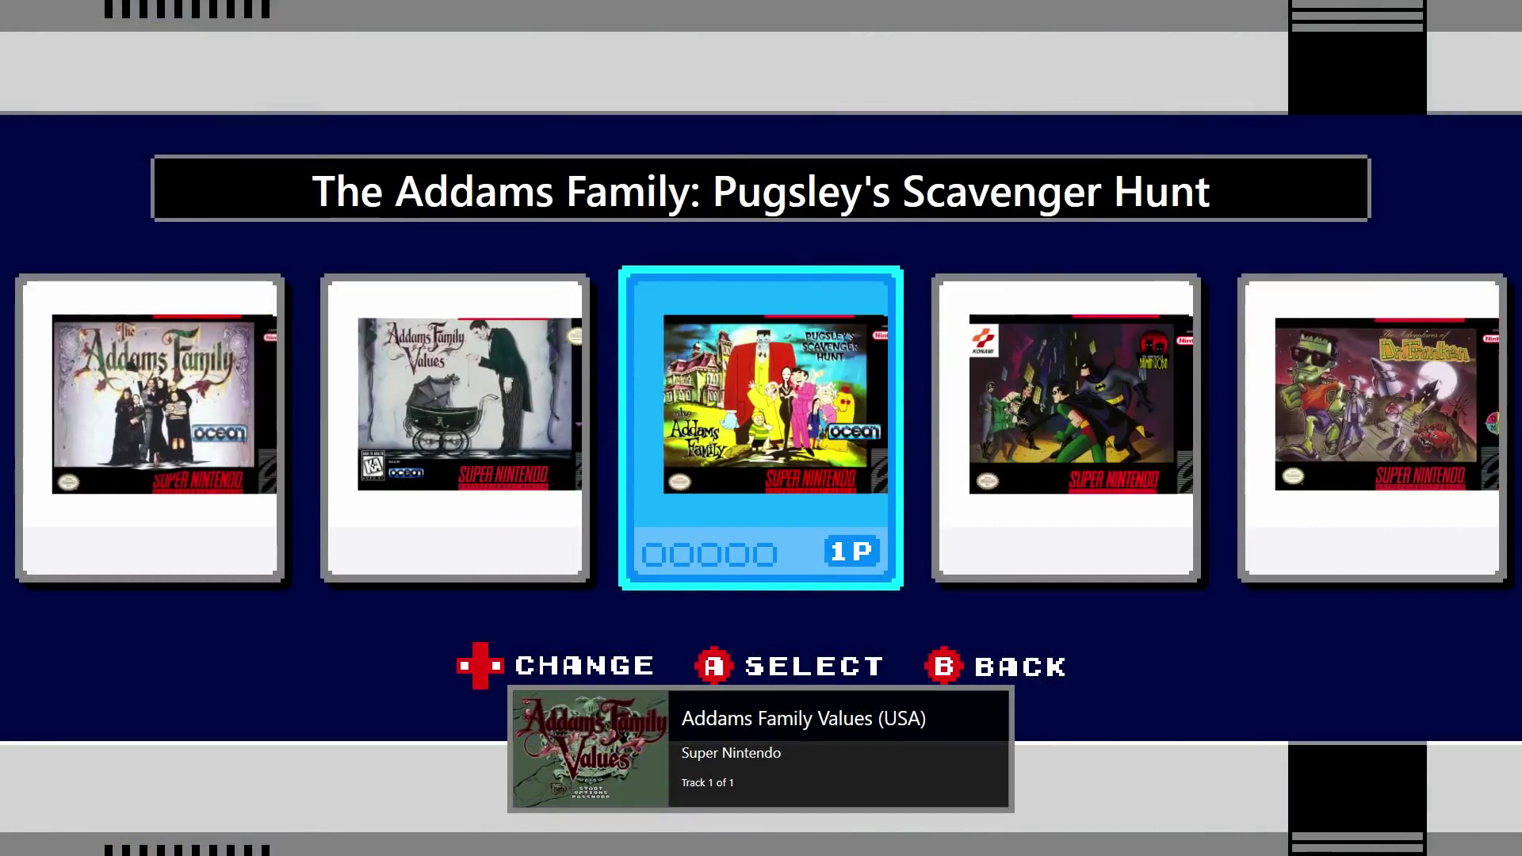
key("Right")
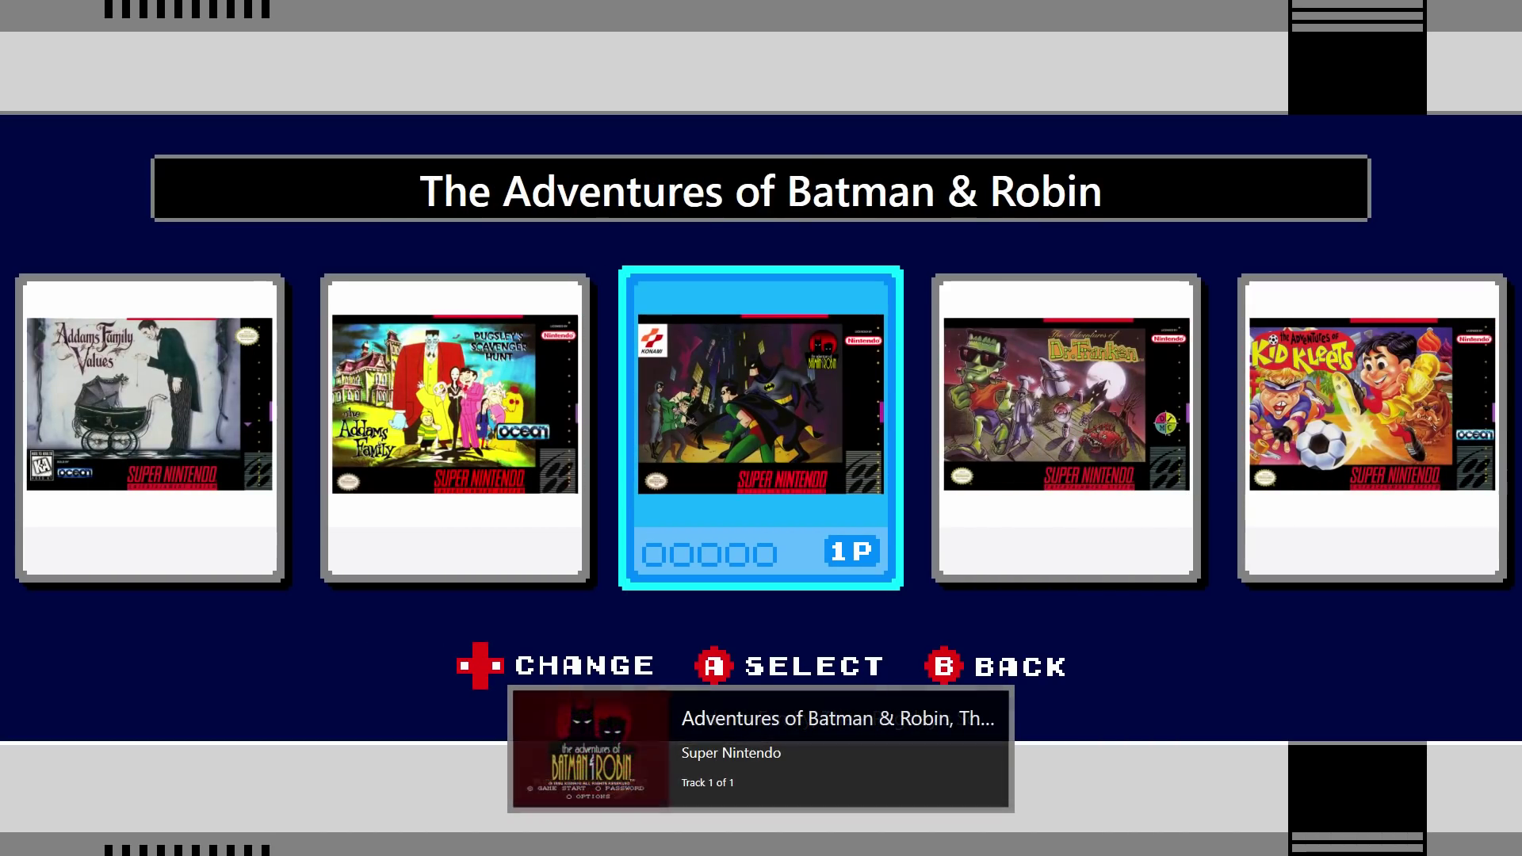
key("Escape")
- Reopen the WonderSwan Color game list to check its platform-specific theme
key("Down")
key("Down")
key("Down")
key("Down")
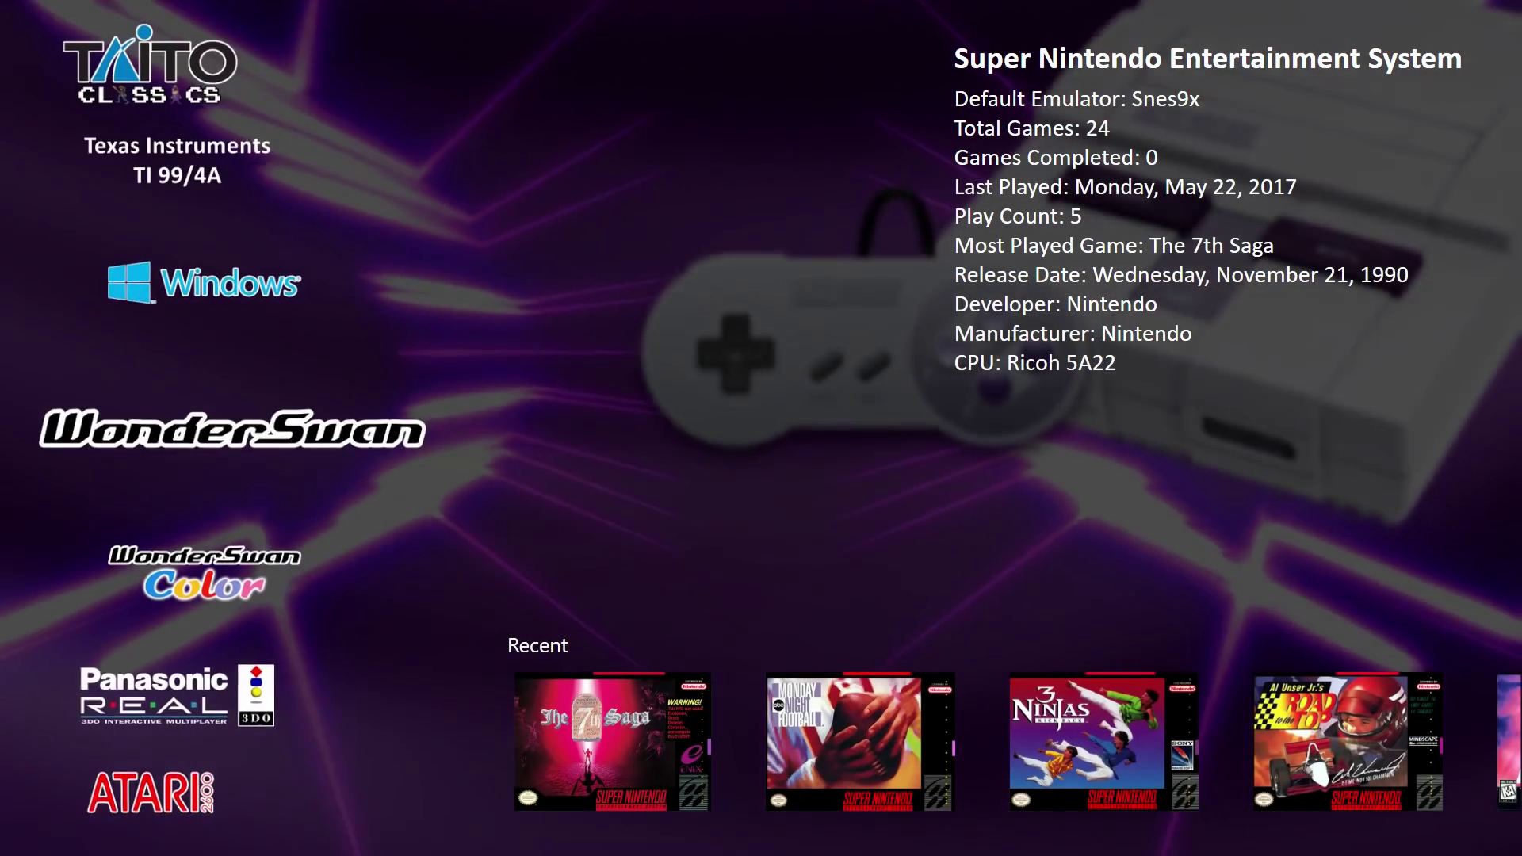
key("Down")
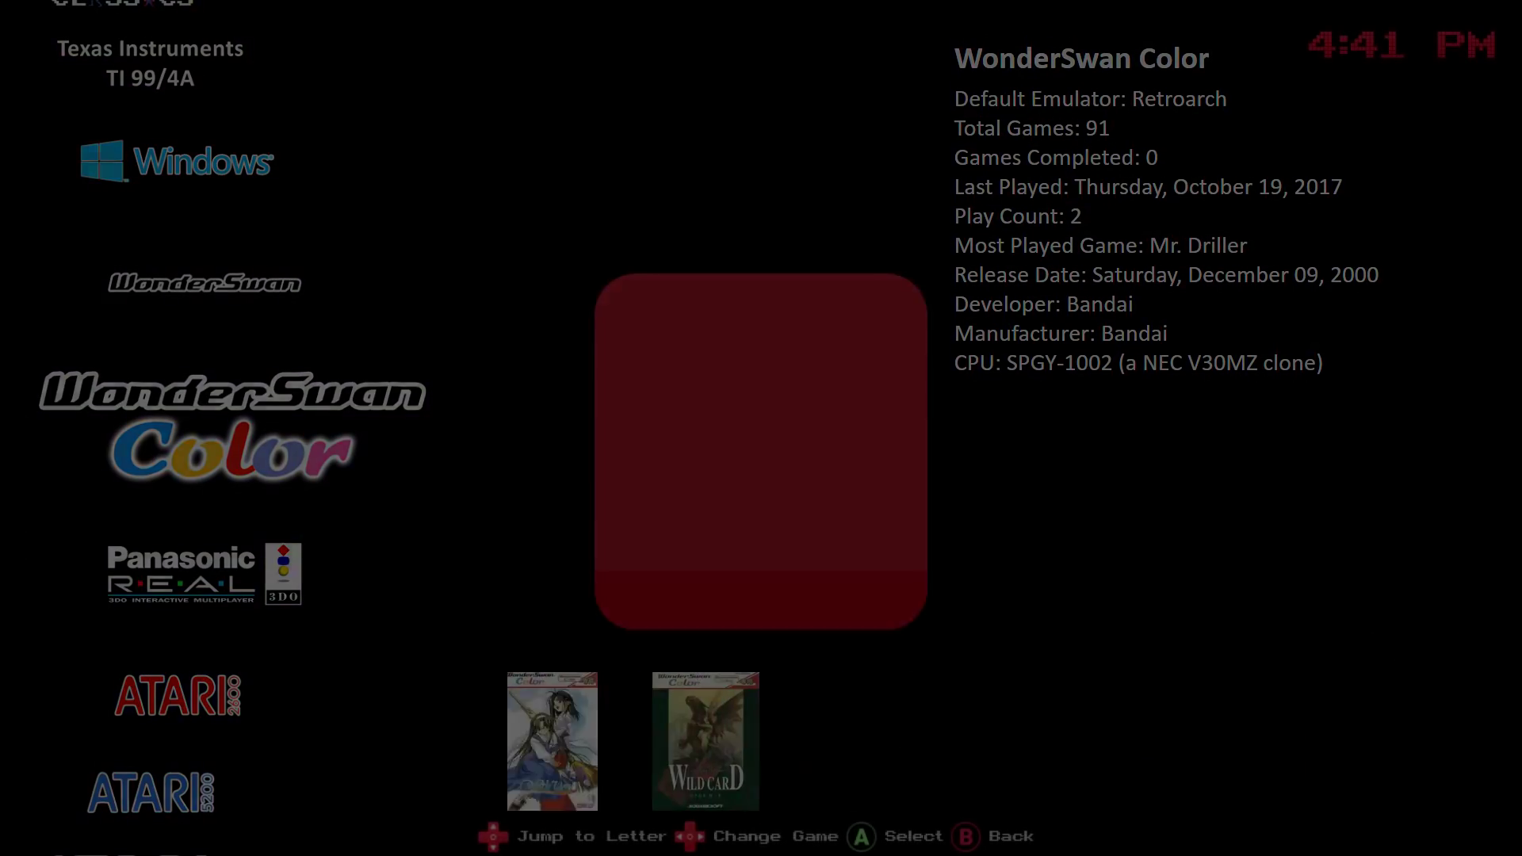
key("Return")
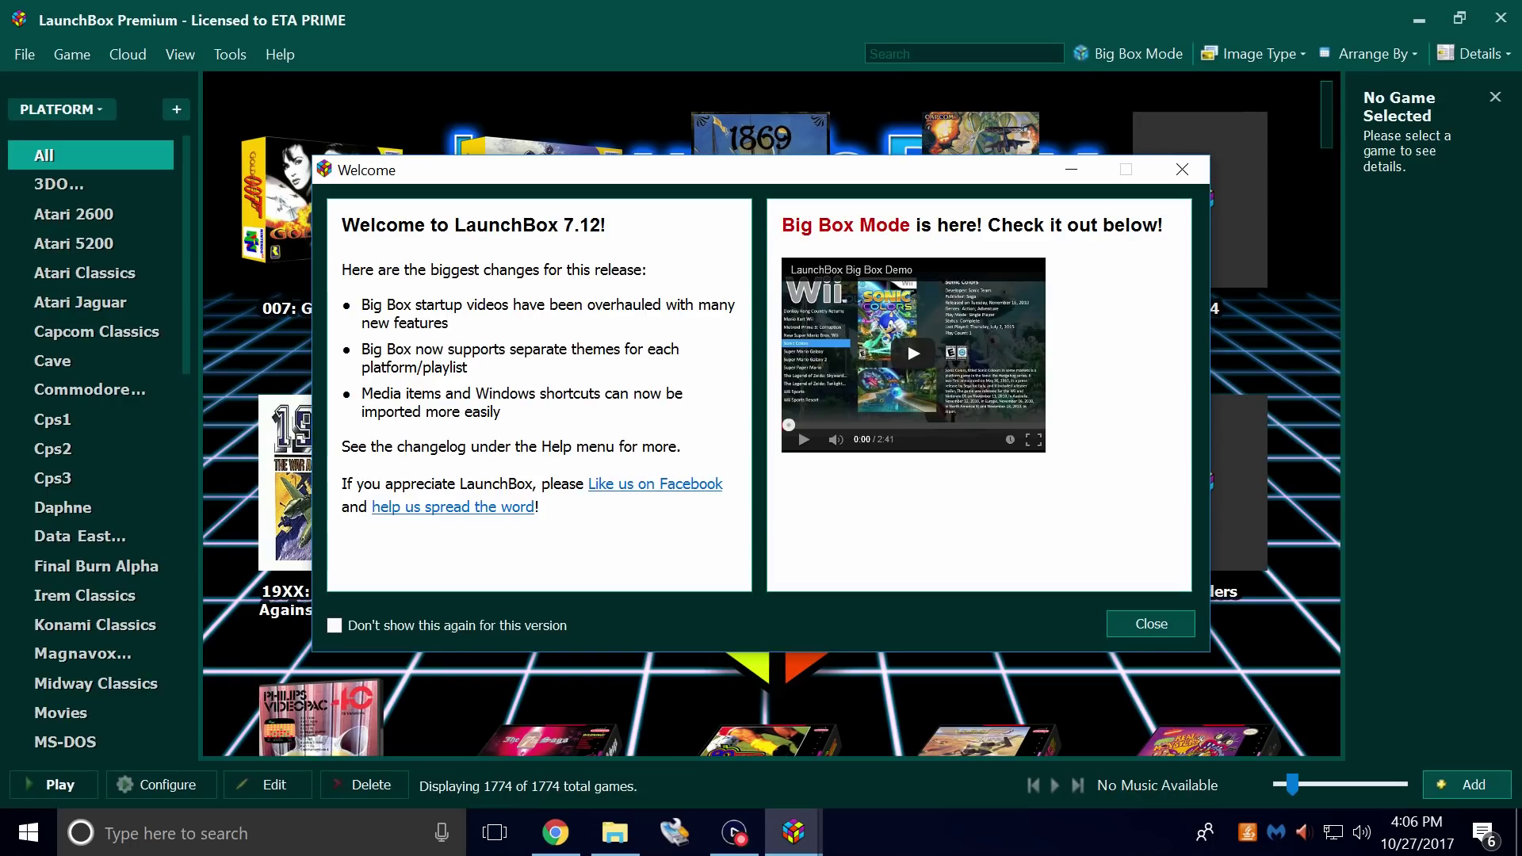
- In LaunchBox, dismiss the Welcome message and start importing the Wolfenstein II desktop shortcut as the None of the Above file type
left_click(1165, 628)
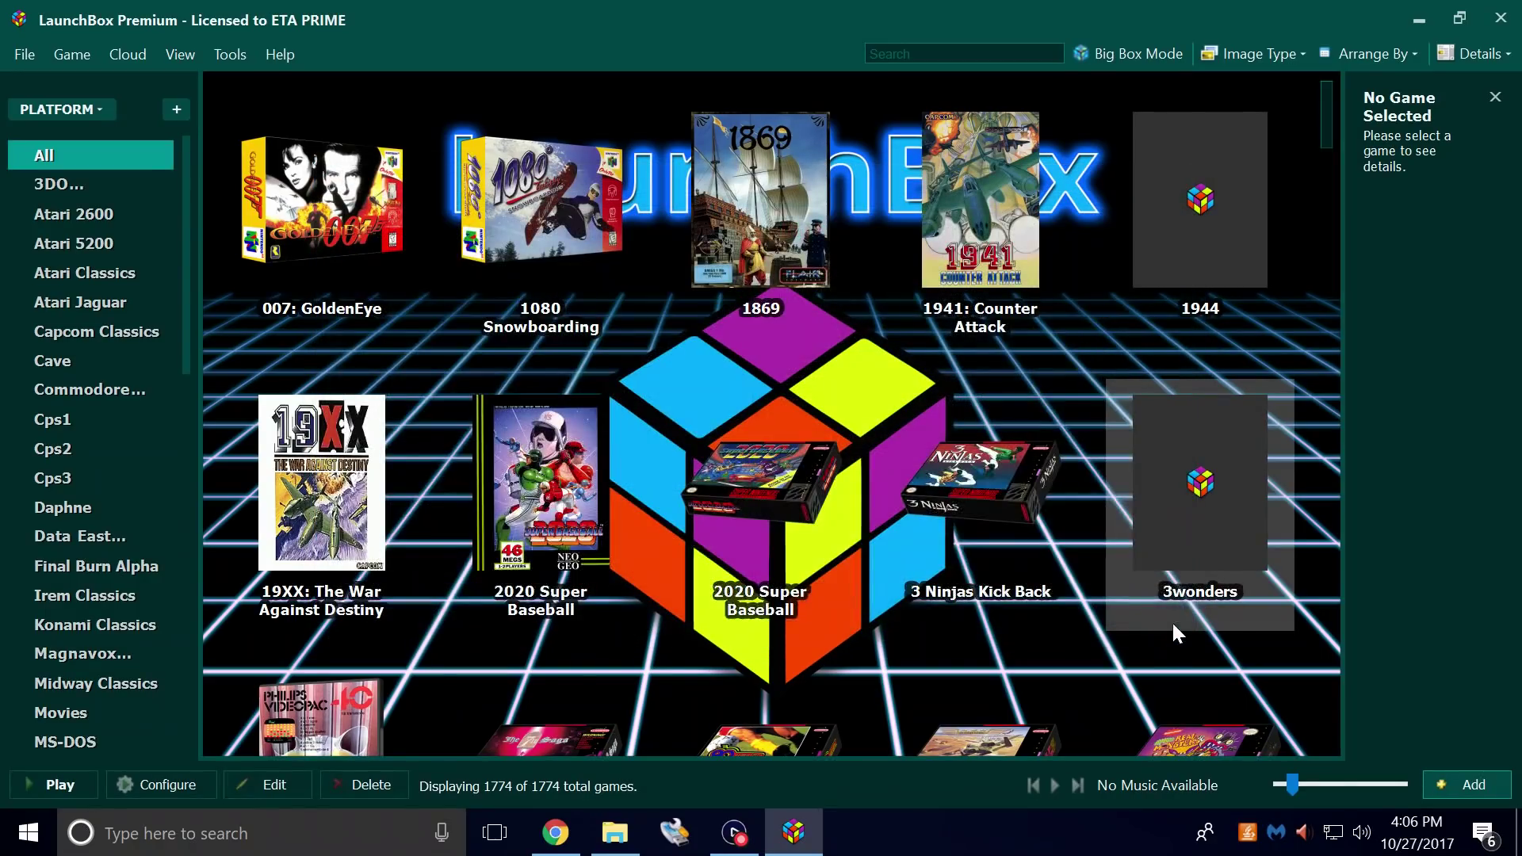
left_click_drag(946, 9, 943, 44)
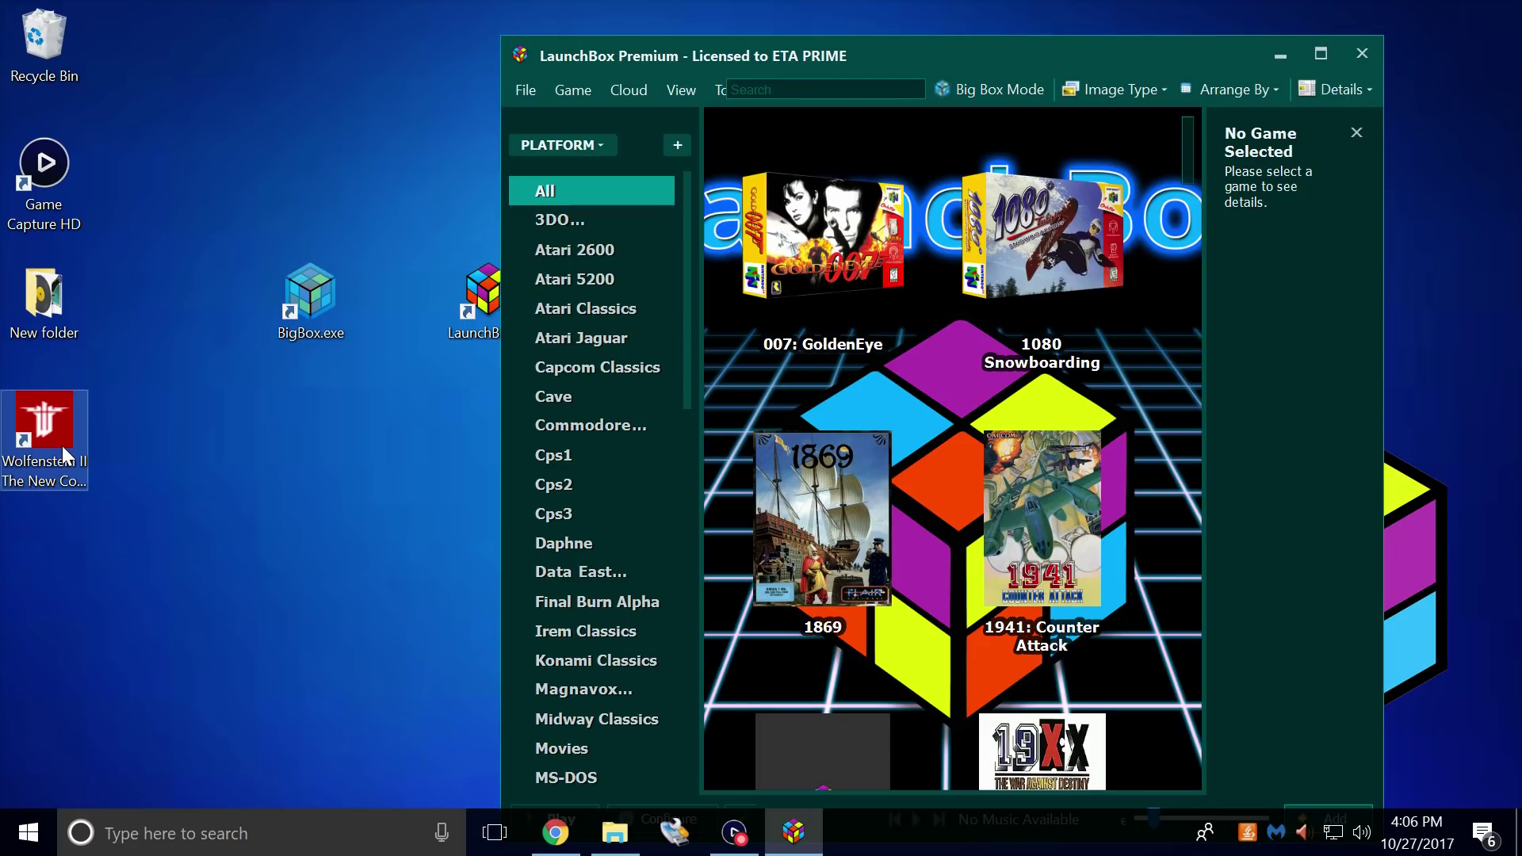
left_click_drag(63, 456, 959, 384)
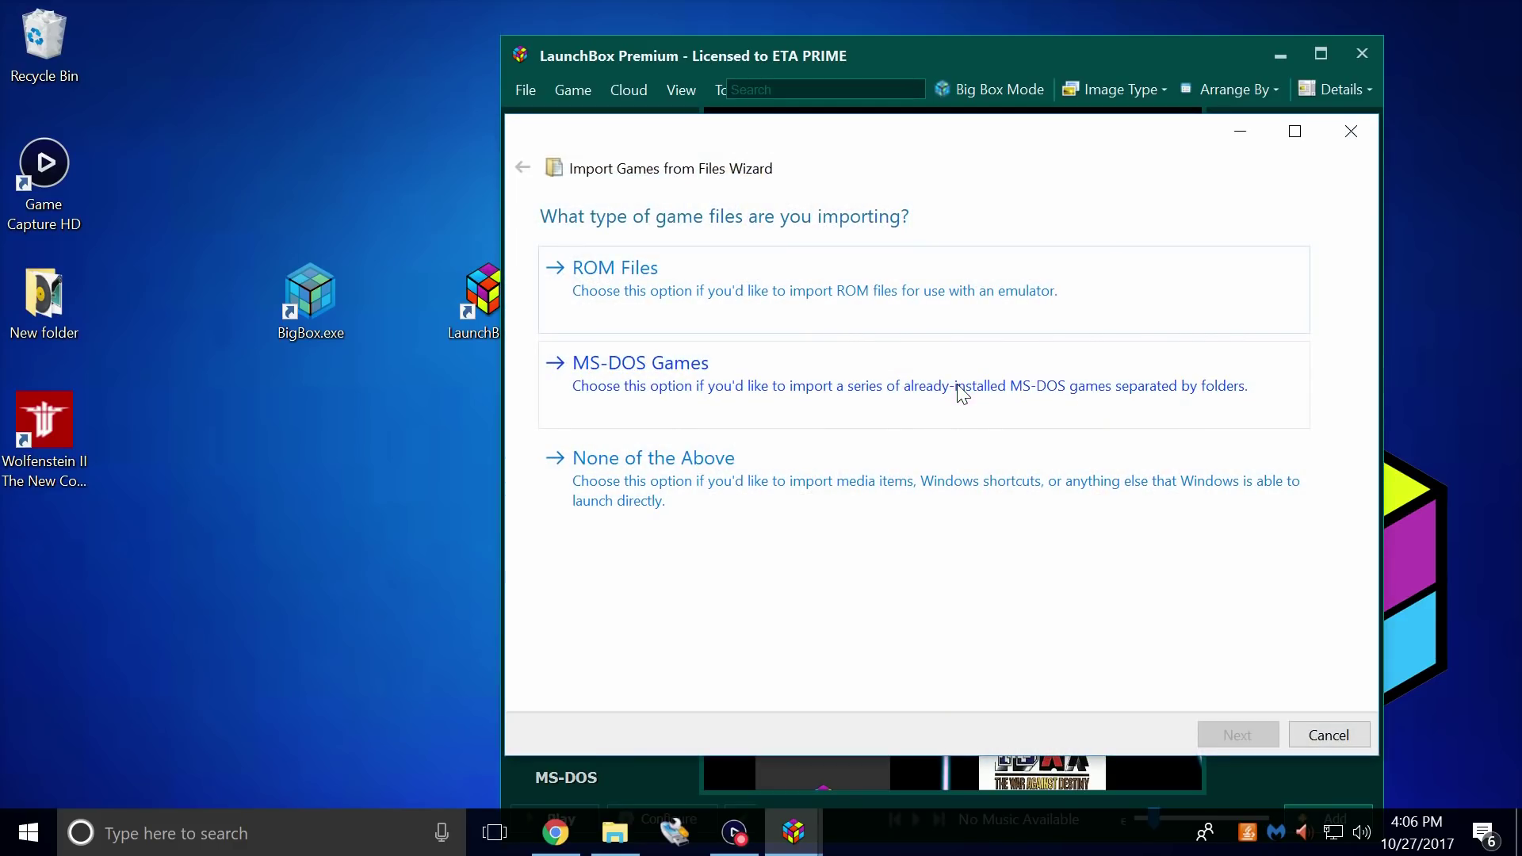
left_click(620, 497)
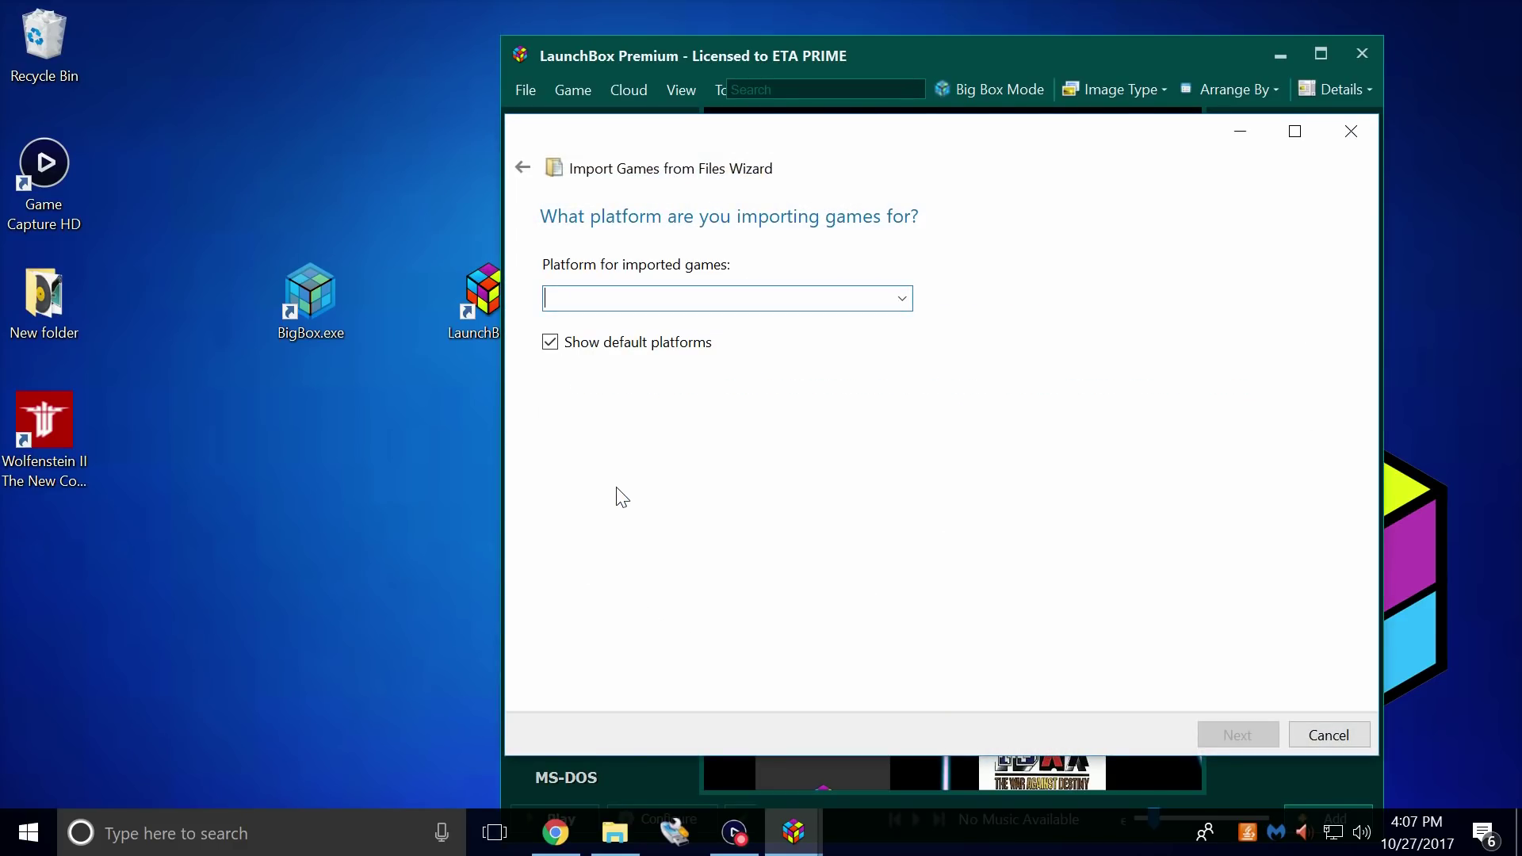
- Set Windows as the platform for the imported game and continue the import wizard
left_click(901, 299)
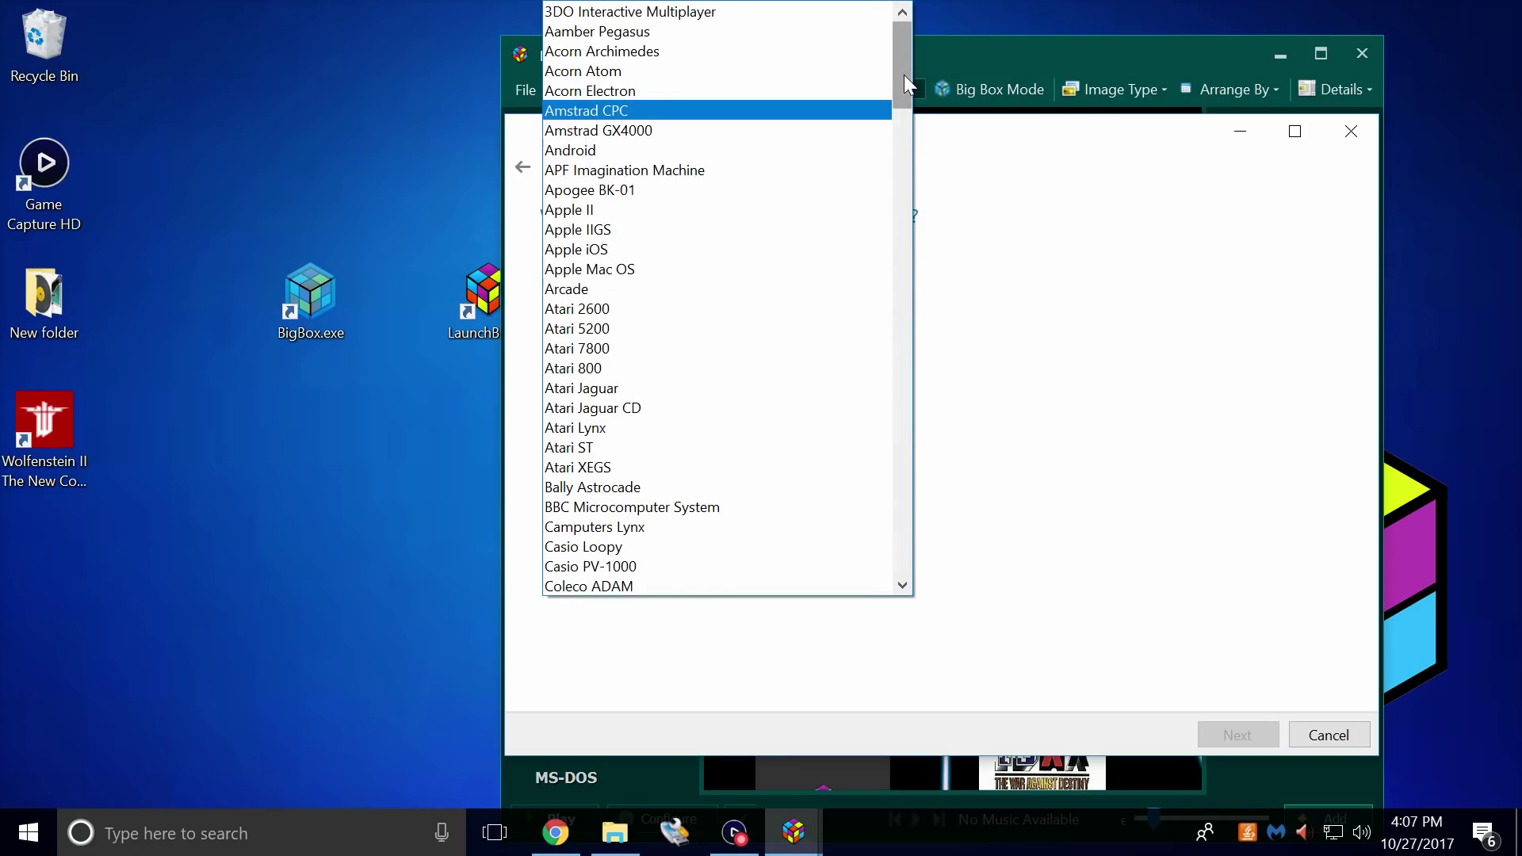
left_click_drag(903, 74, 597, 601)
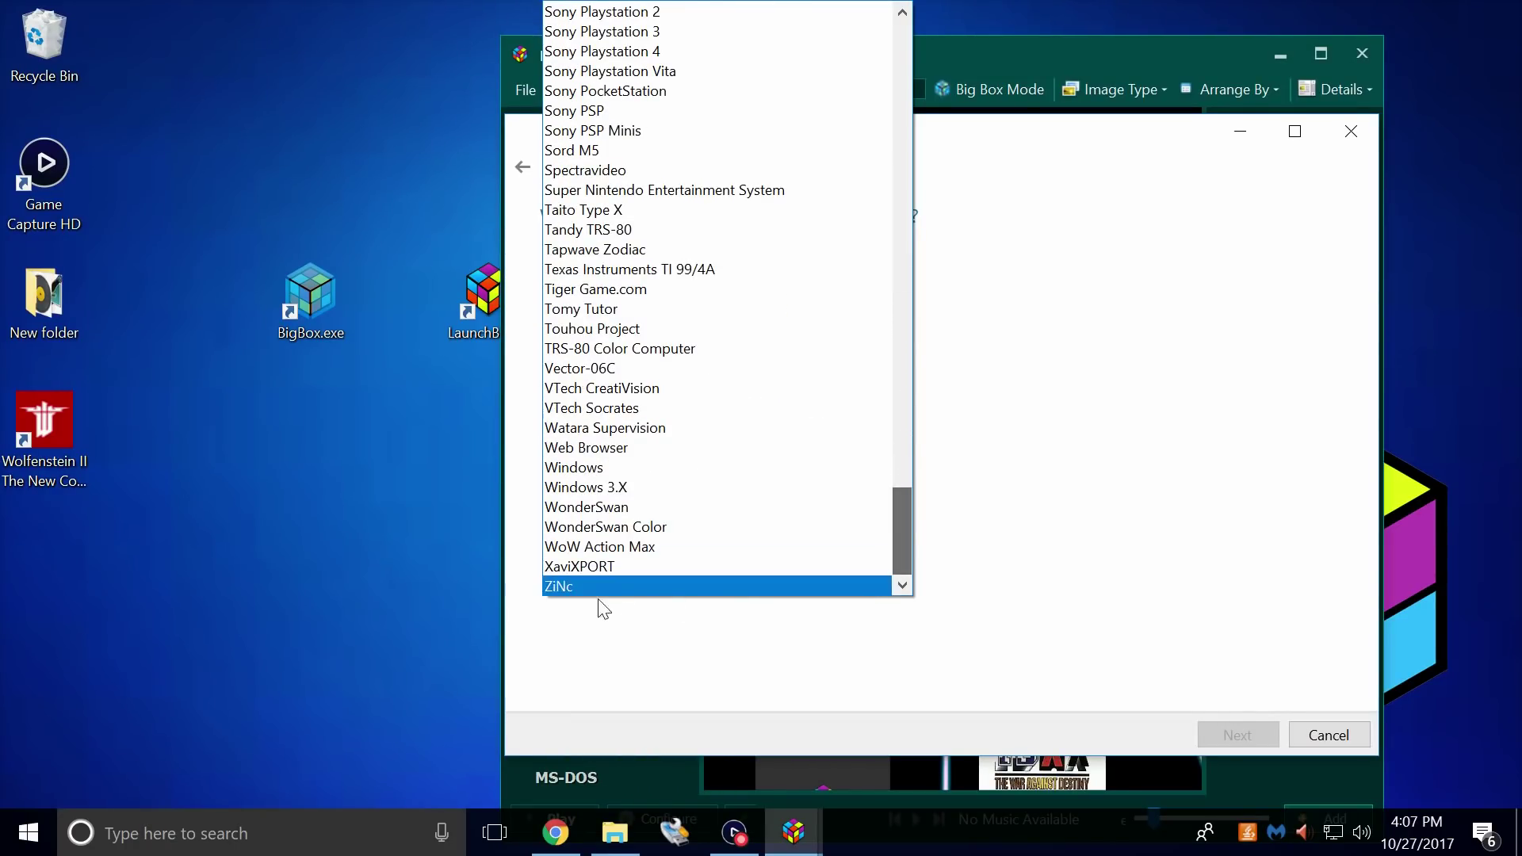
left_click(637, 467)
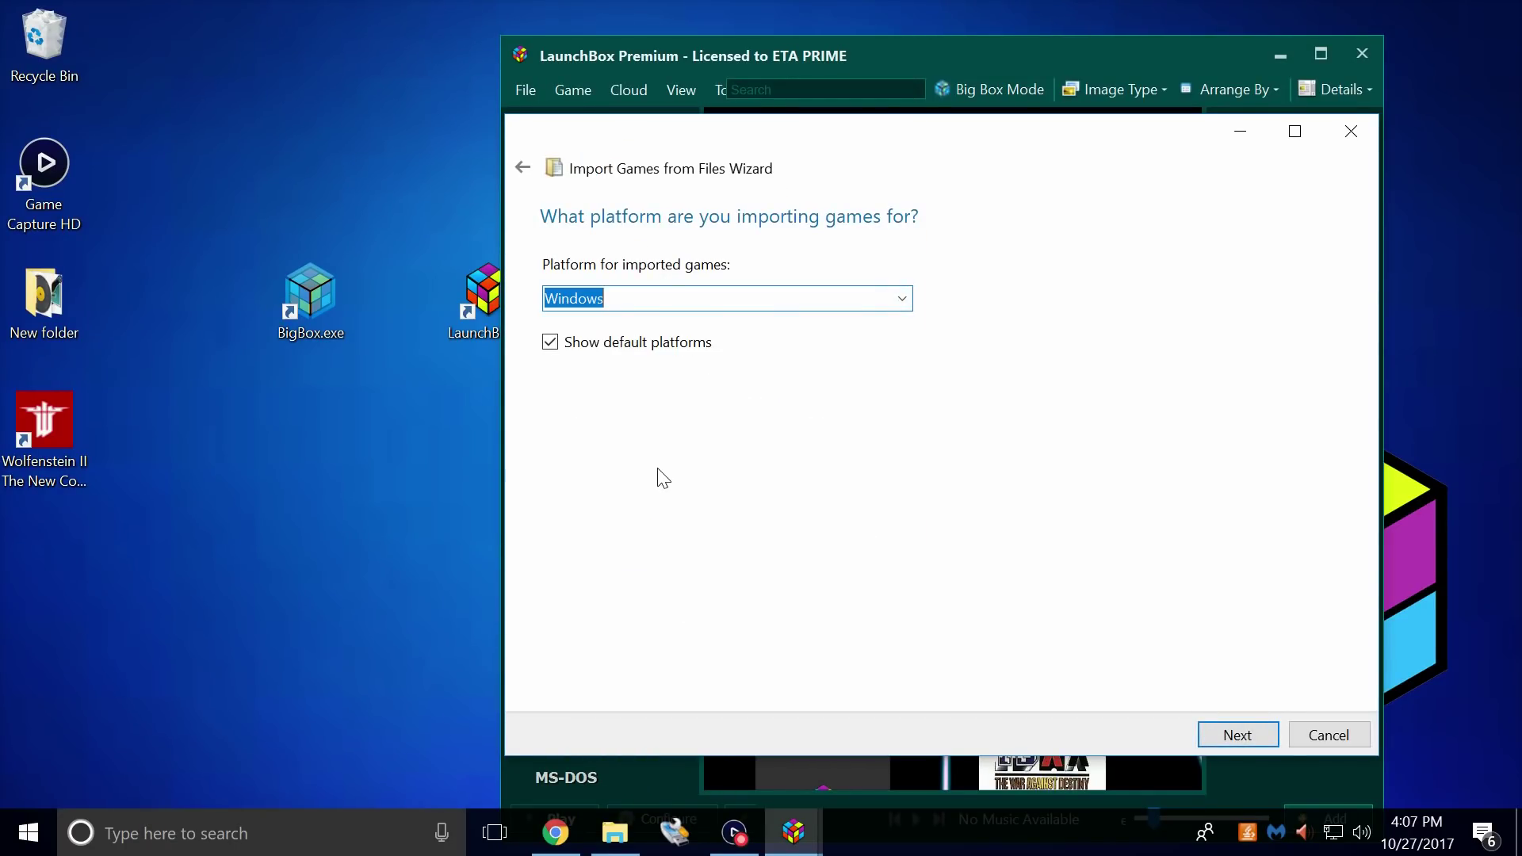
left_click(1216, 737)
- Complete the import with the LaunchBox Games Database metadata search and the preselected image types, accepting the remaining wizard defaults
left_click(730, 479)
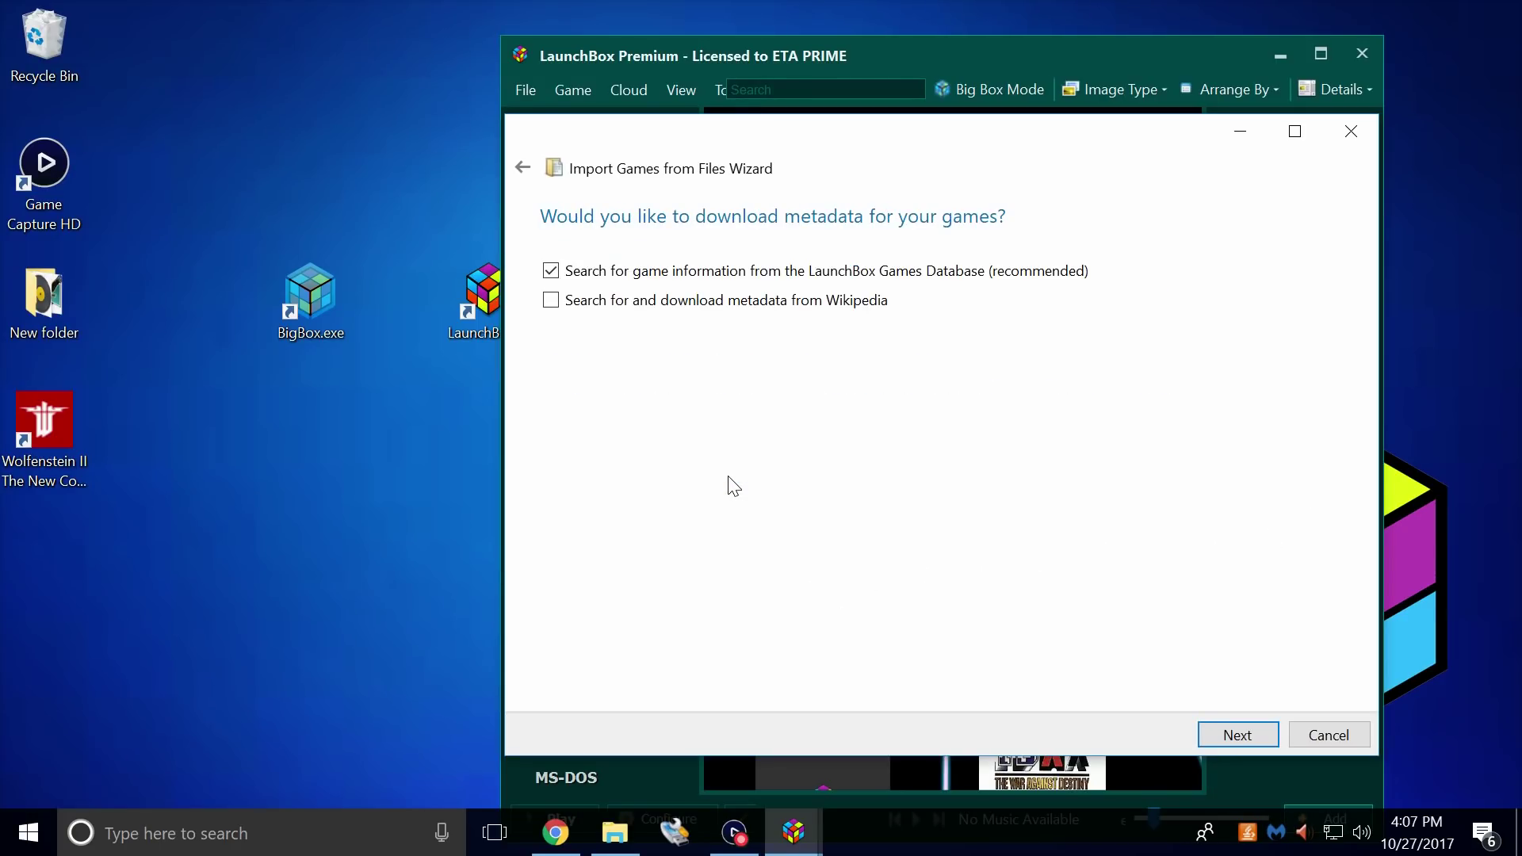
left_click(1238, 735)
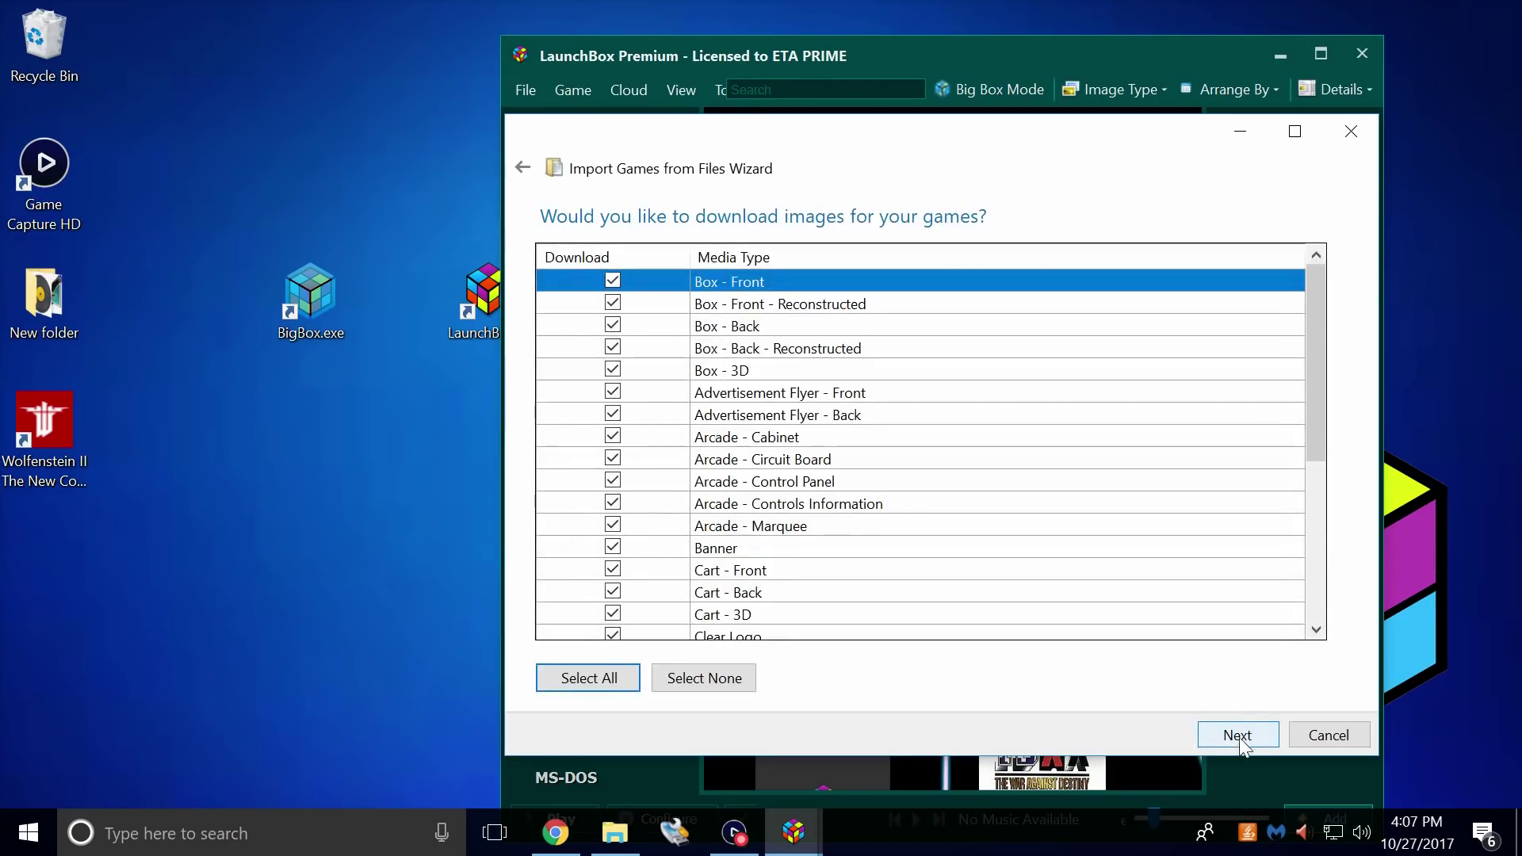
left_click(1237, 735)
left_click(1238, 734)
left_click(1237, 735)
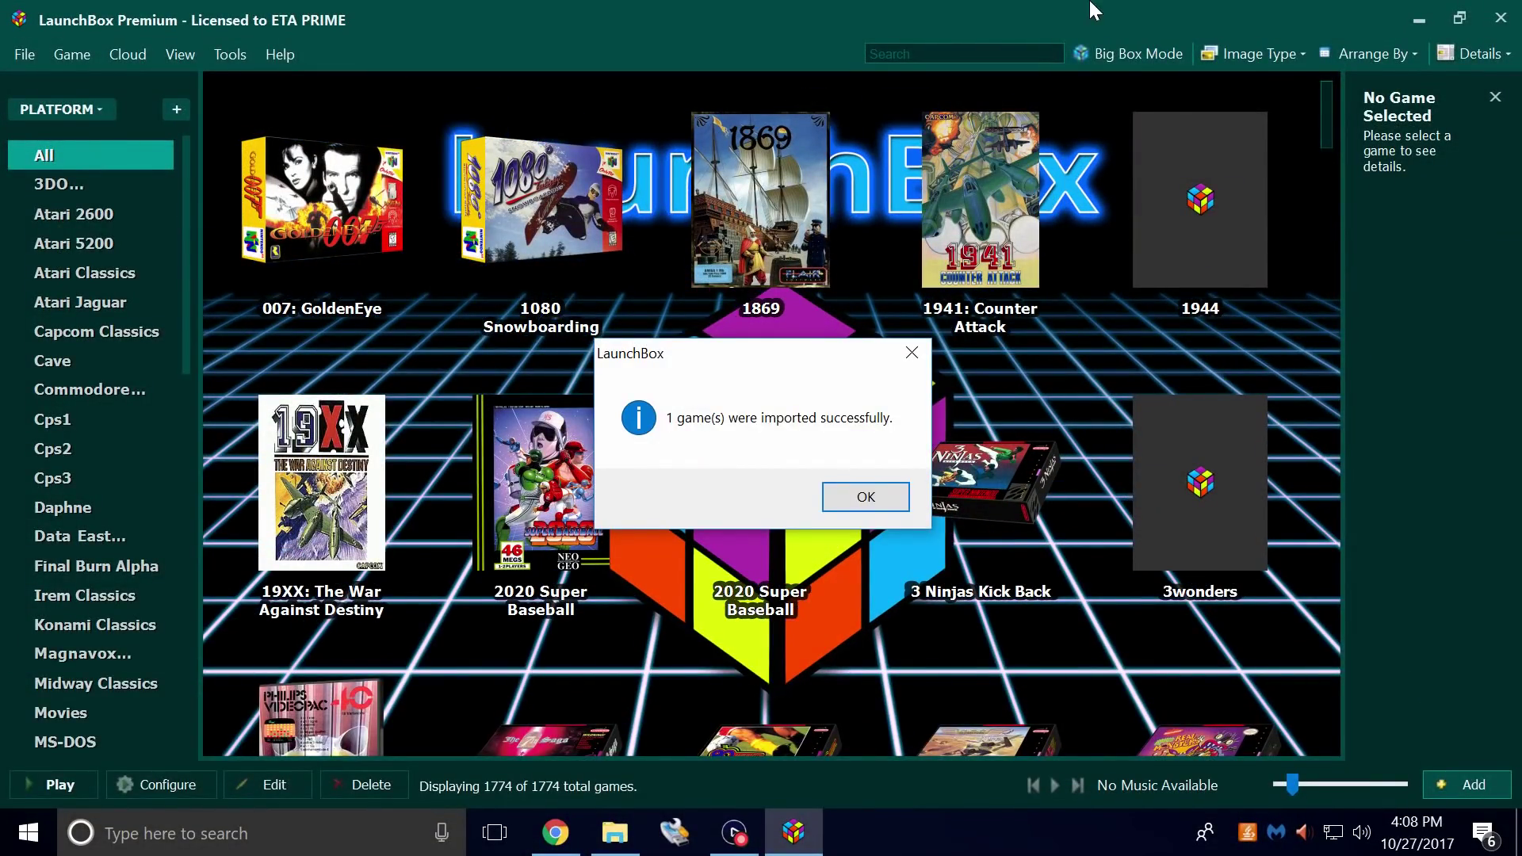
- Dismiss the import message and show the Windows platform's games to check for Wolfenstein II: The New Colossus
left_click(862, 497)
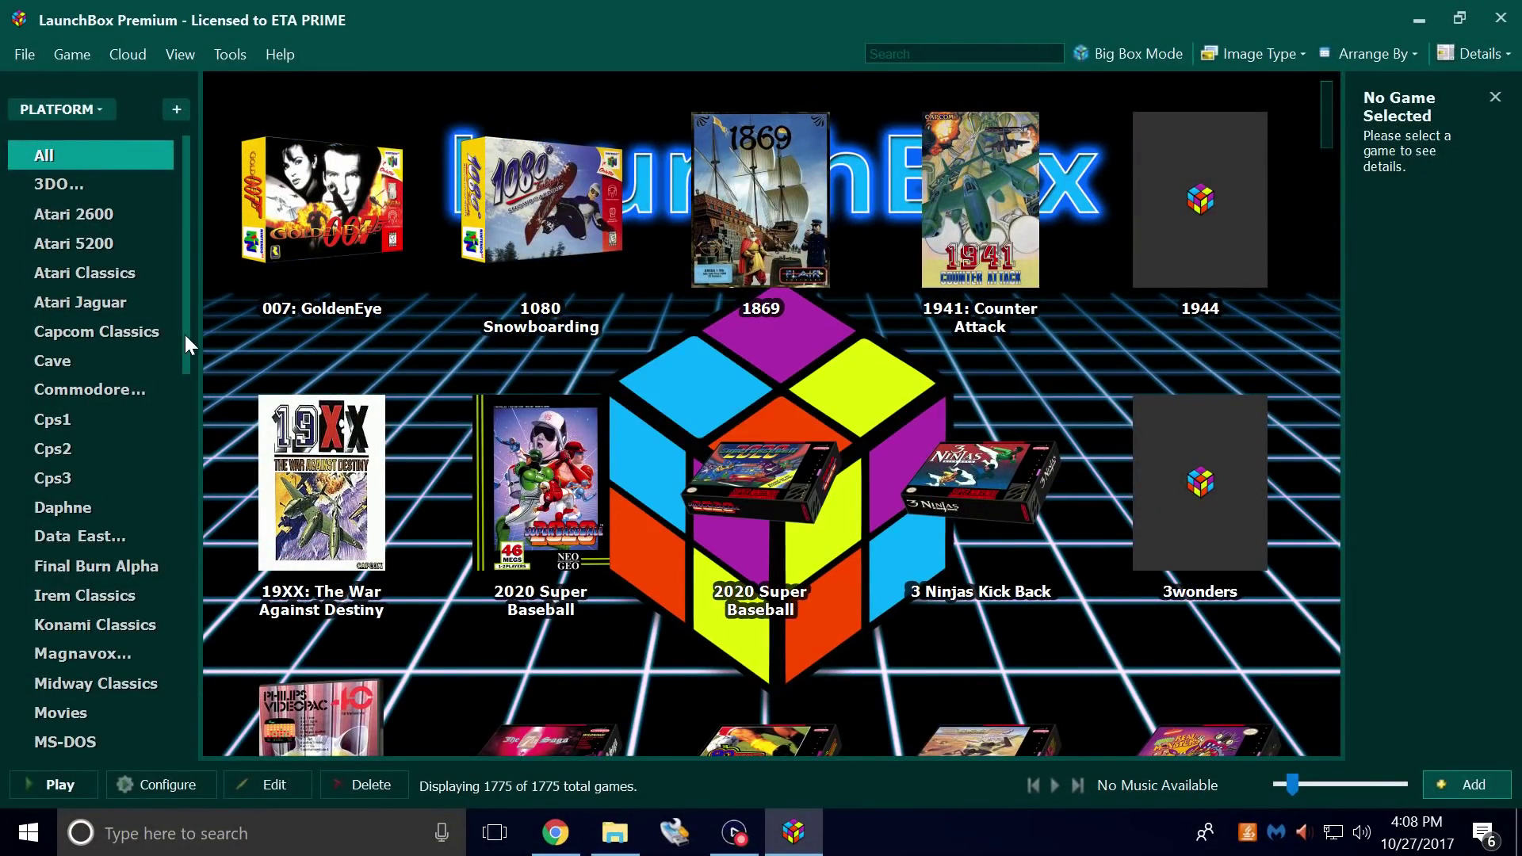
left_click_drag(184, 335, 118, 747)
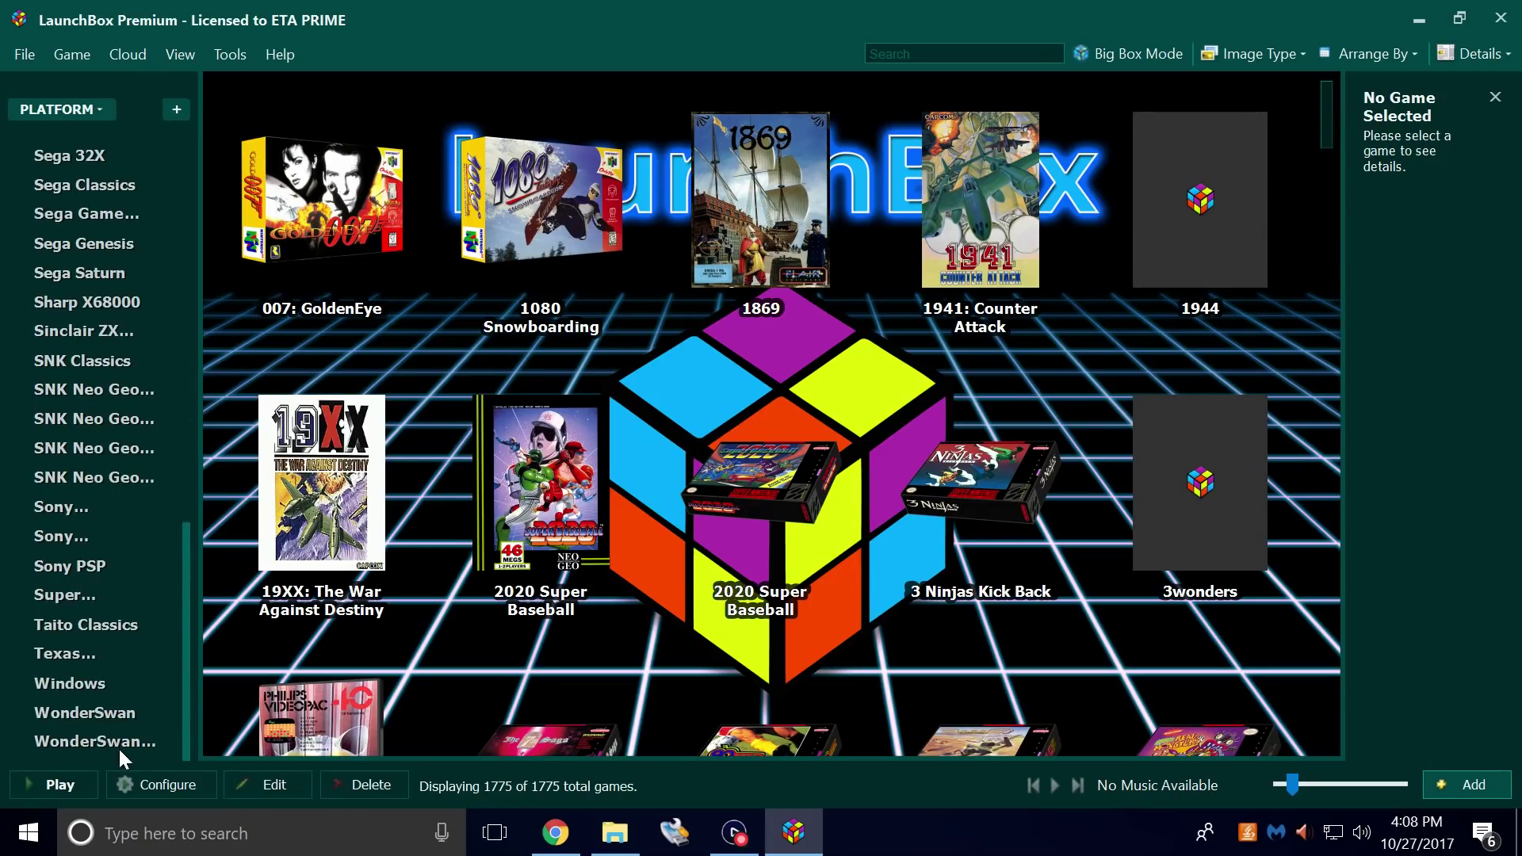
left_click(84, 688)
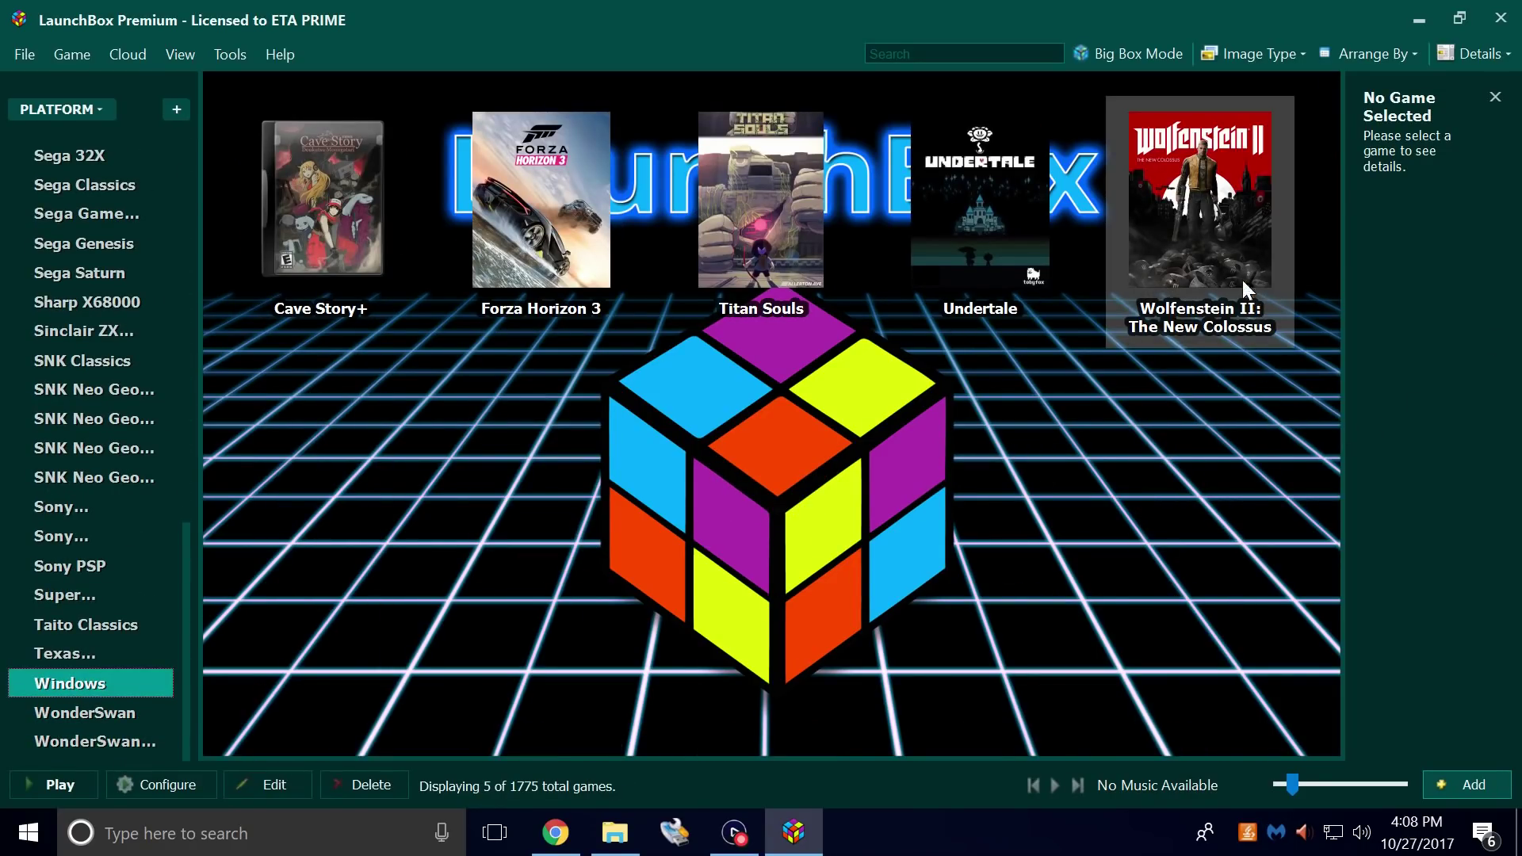